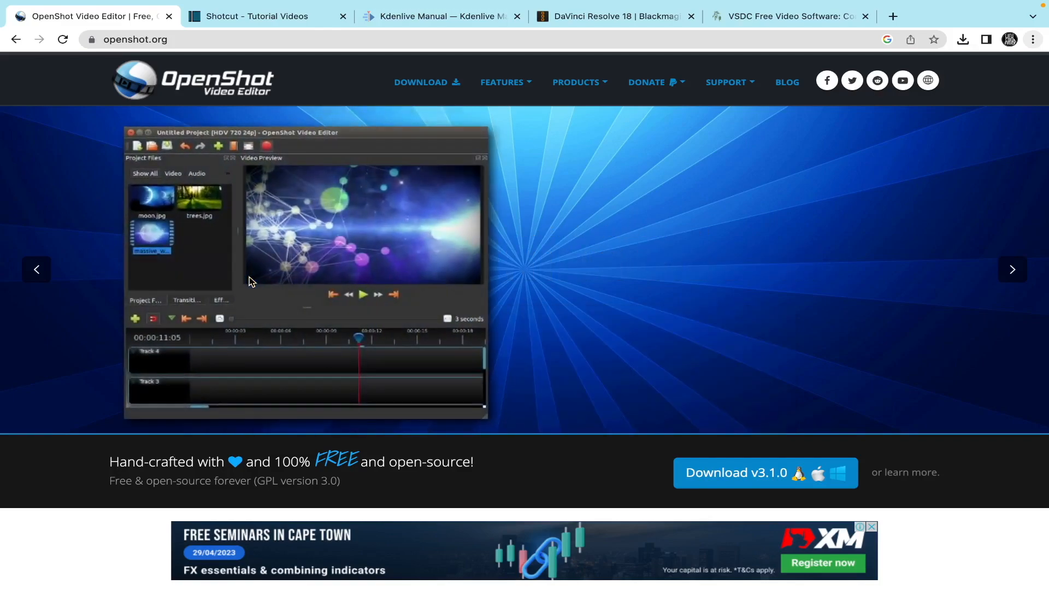
# Step: Scroll down the OpenShot website home page
pyautogui.scroll(-1, 250, 281)
pyautogui.scroll(-1, 249, 280)
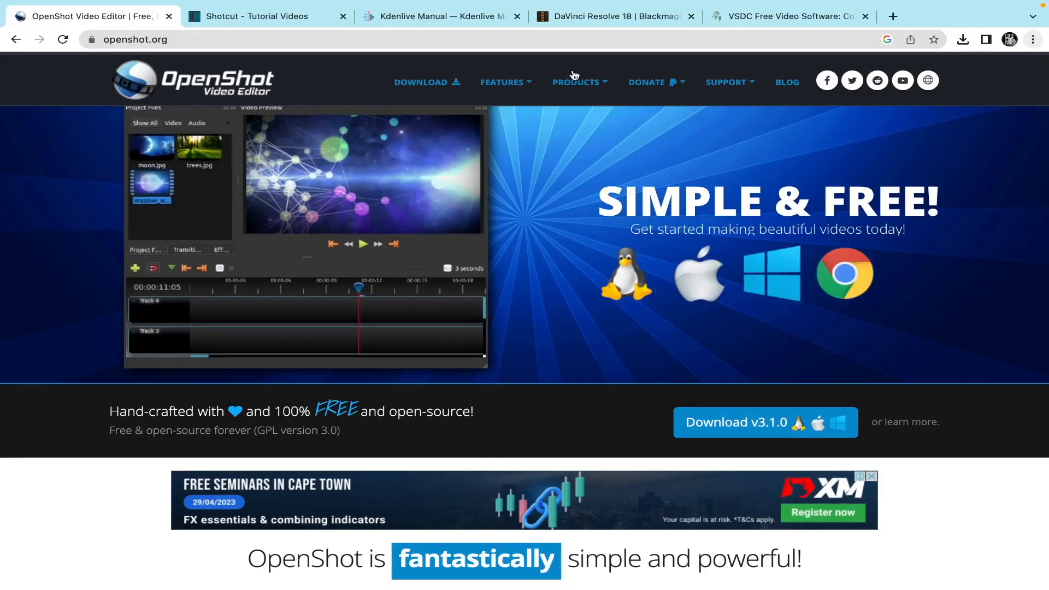
pyautogui.moveTo(578, 82)
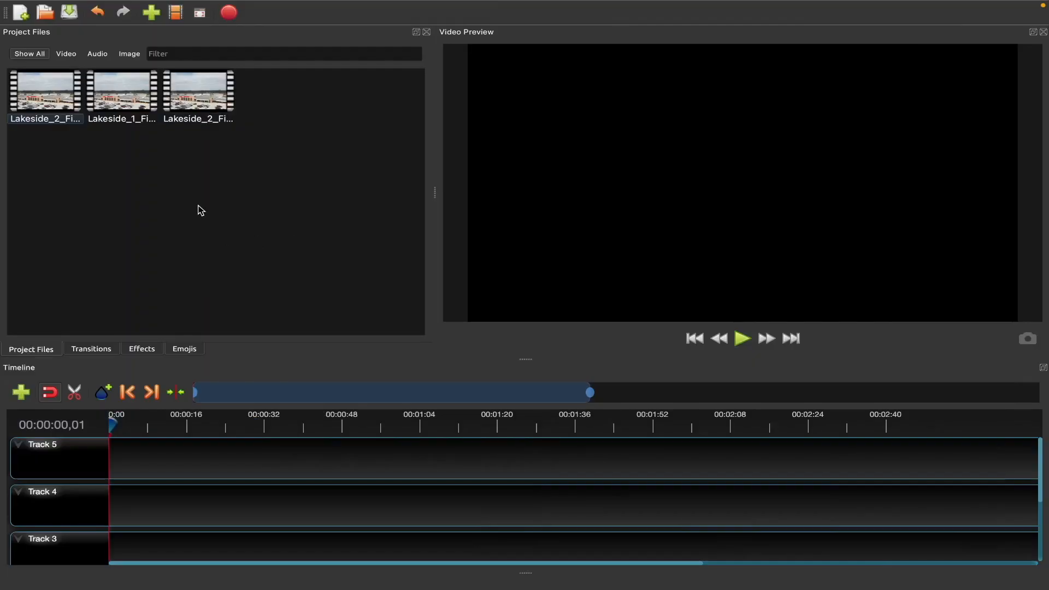
# Step: Place Lakeside_2_Final.mp4 and then Lakeside_1_Final.mp4 one after the other on Track 5
pyautogui.click(124, 105)
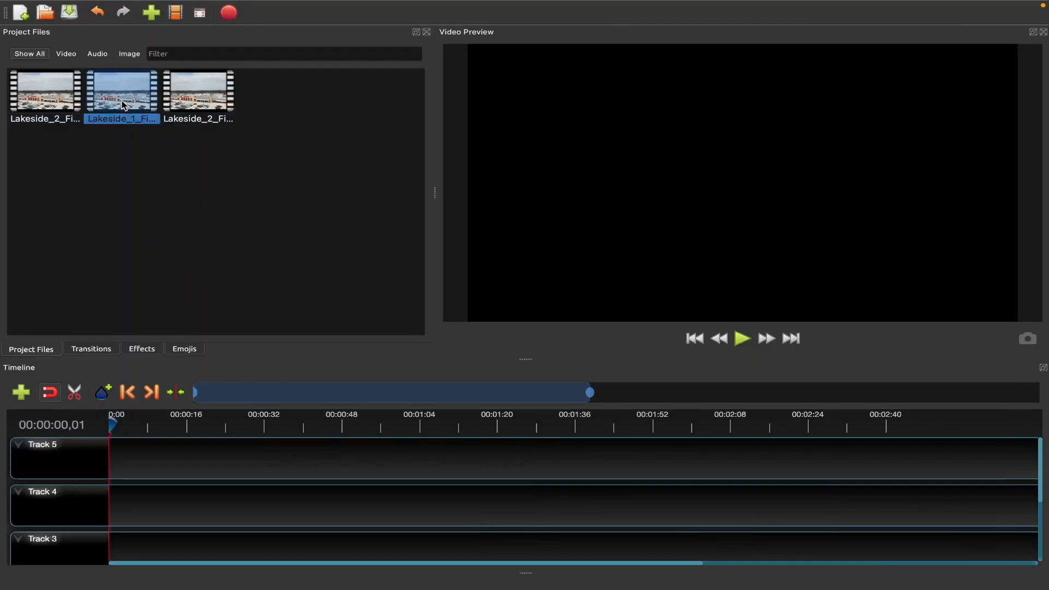
pyautogui.click(201, 102)
pyautogui.click(62, 105)
pyautogui.moveTo(61, 104); pyautogui.dragTo(140, 471)
pyautogui.moveTo(121, 88); pyautogui.dragTo(444, 448)
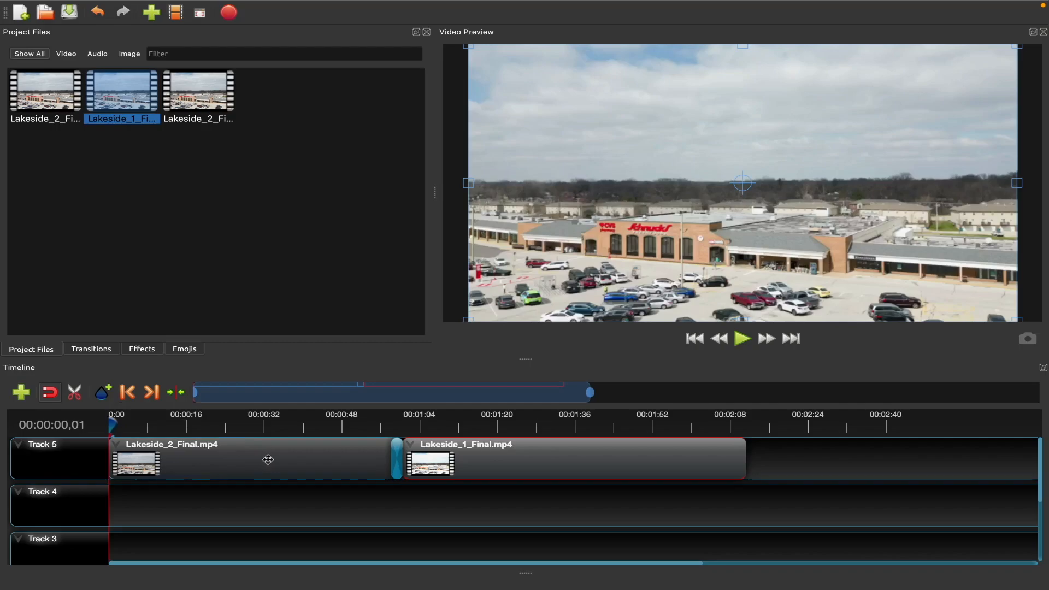
# Step: Add the Circle out to in transition at the start of the Lakeside_1_Final.mp4 clip on Track 5
pyautogui.click(91, 350)
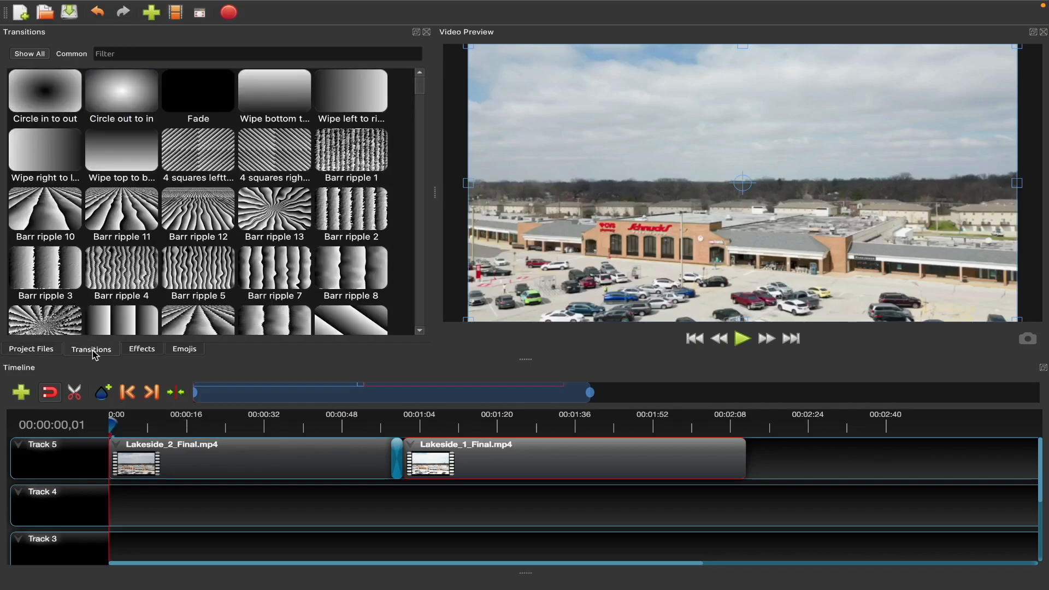
pyautogui.scroll(-15, 198, 255)
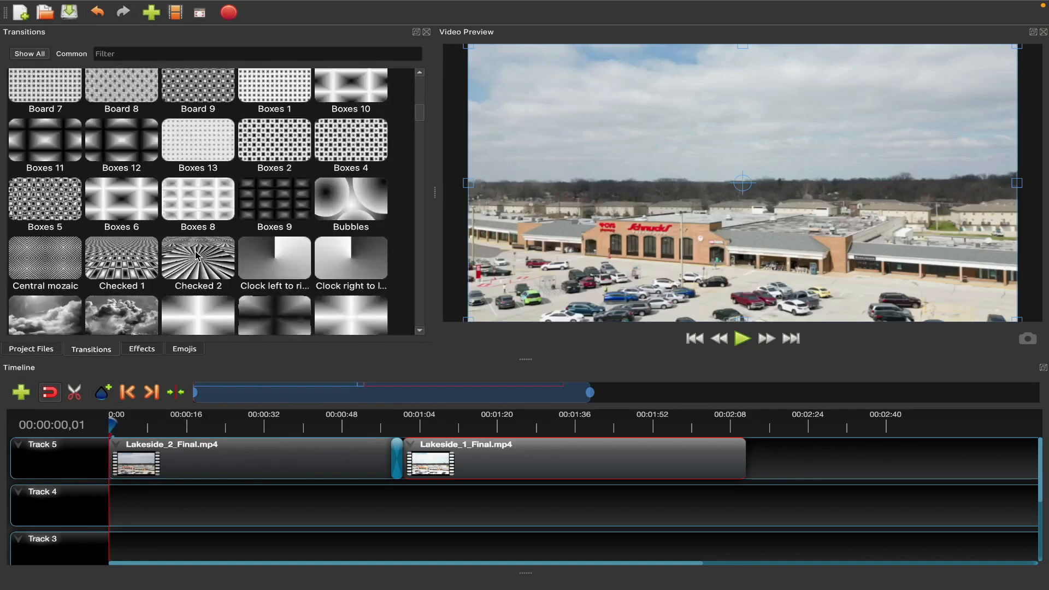
pyautogui.scroll(-3, 198, 255)
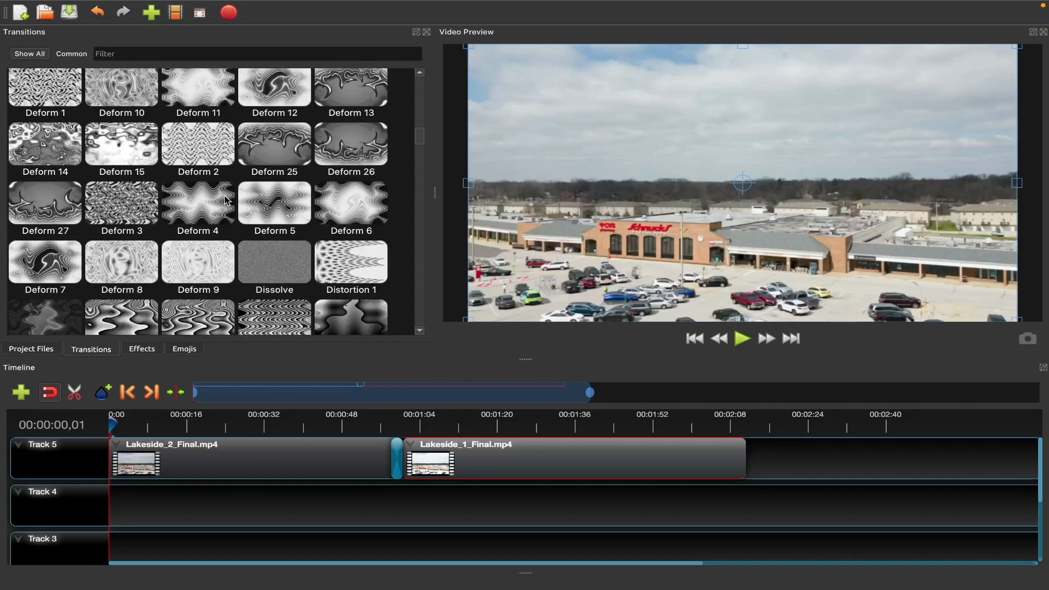
pyautogui.scroll(18, 227, 200)
pyautogui.moveTo(121, 93); pyautogui.dragTo(138, 359)
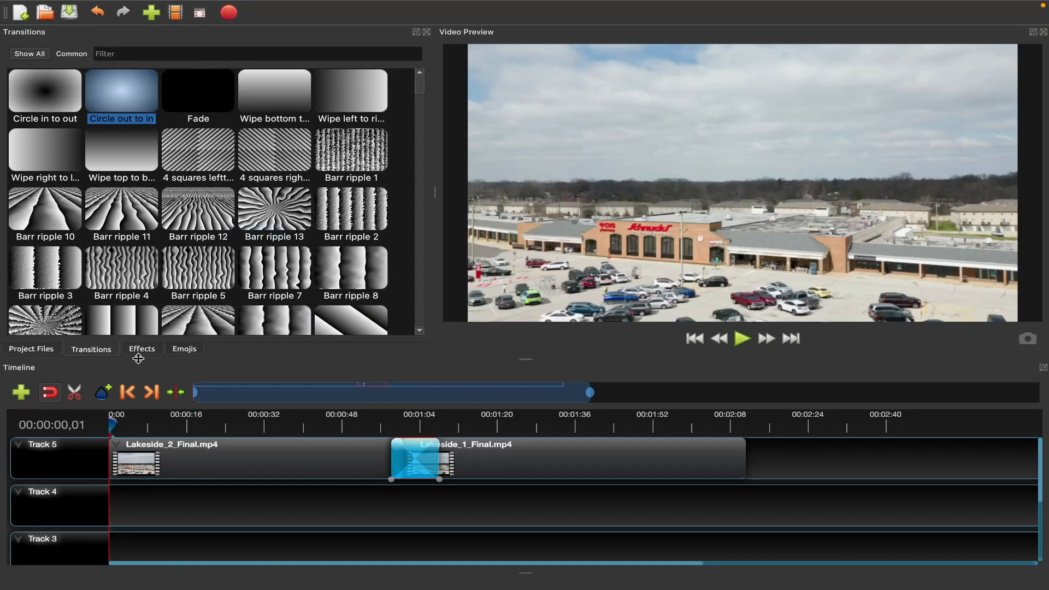
# Step: Browse the list of available effects
pyautogui.click(148, 353)
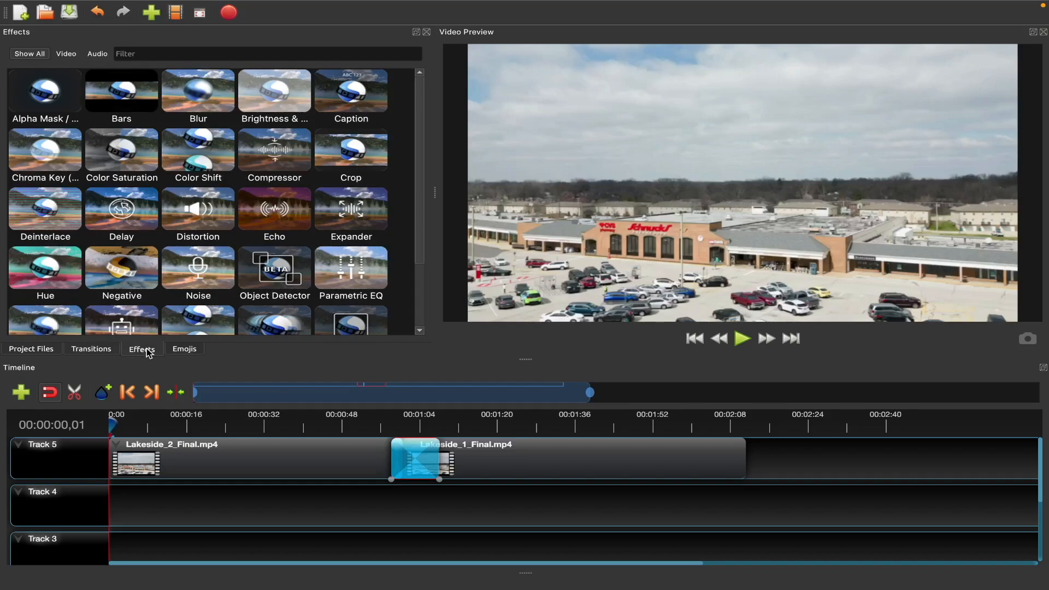
pyautogui.scroll(-1, 224, 246)
pyautogui.scroll(1, 224, 246)
# Step: Open the properties of the Lakeside_2_Final.mp4 clip on Track 5
pyautogui.click(241, 454)
pyautogui.rightClick(242, 454)
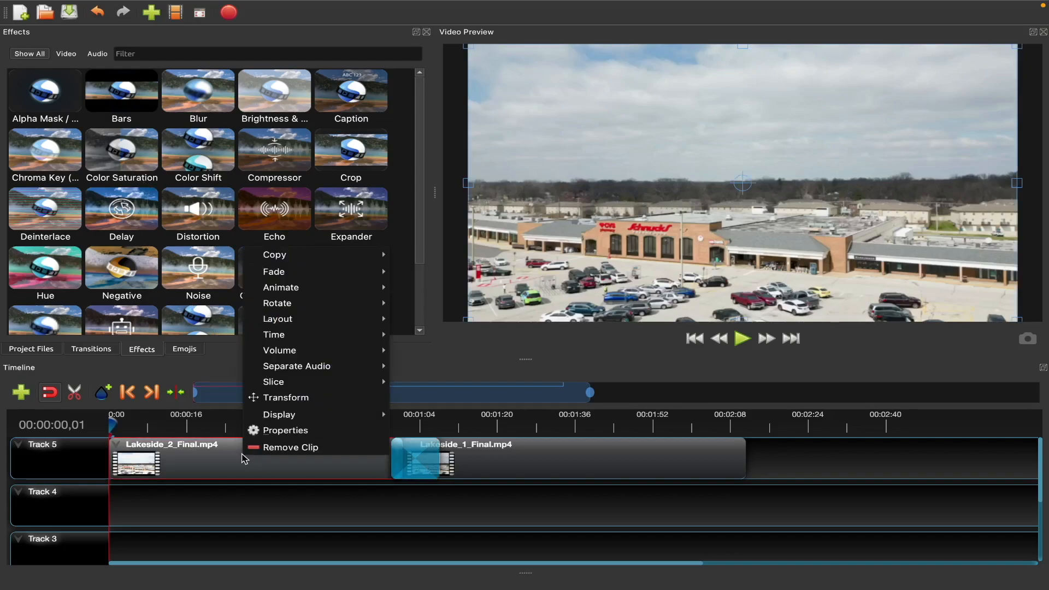
pyautogui.click(278, 435)
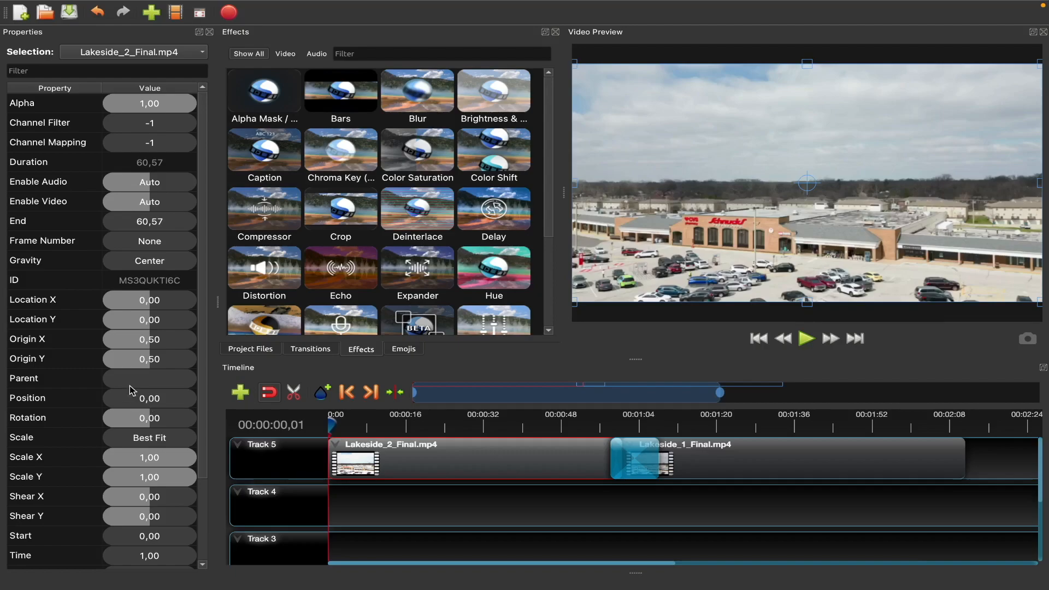
pyautogui.scroll(-2, 131, 388)
pyautogui.scroll(2, 131, 389)
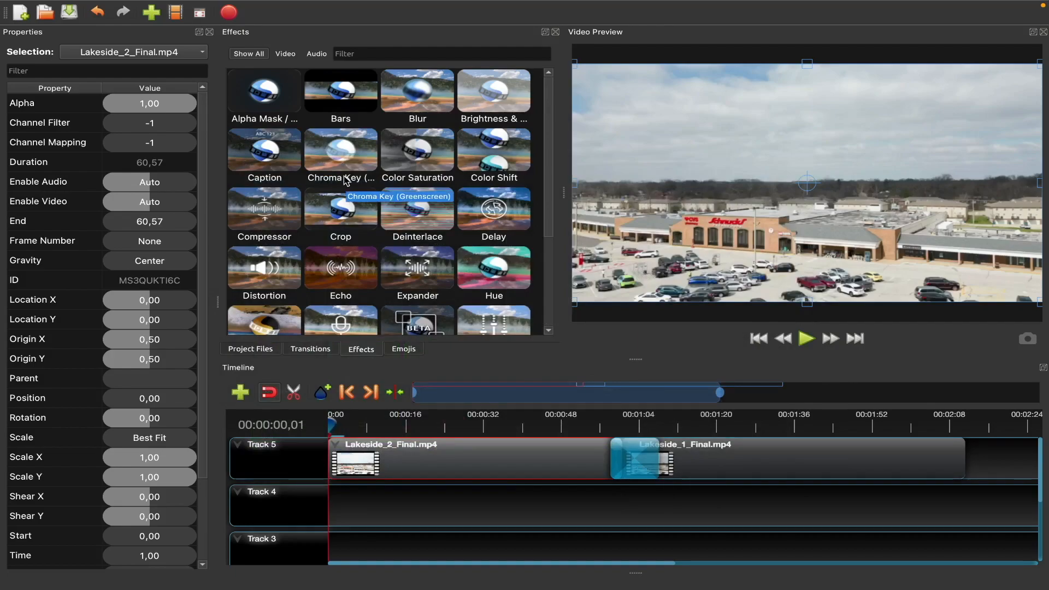
# Step: Open the Titles template dialog, select the Bar 2 template, and cancel the dialog
pyautogui.moveTo(101, 2)
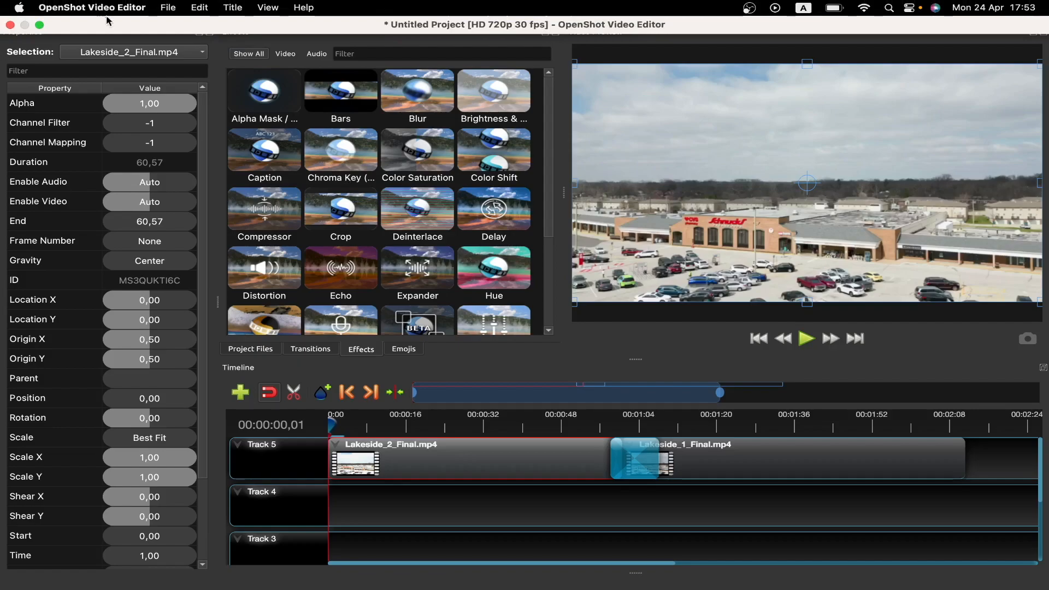
pyautogui.click(229, 8)
pyautogui.click(245, 24)
pyautogui.click(373, 204)
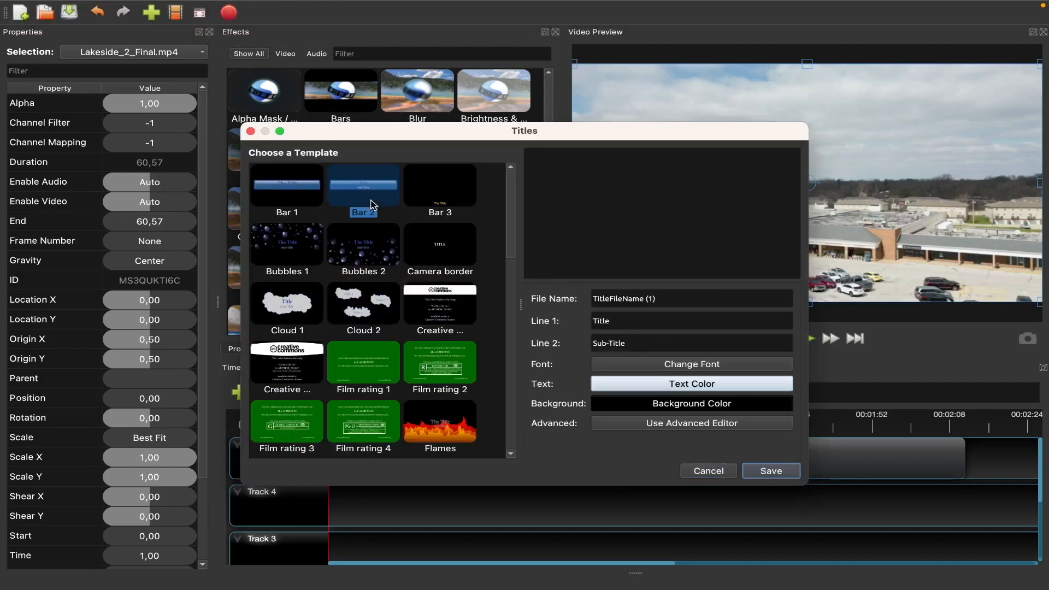
pyautogui.click(708, 471)
# Step: Try to create an animated title from the Glass Slider template and dismiss the message
pyautogui.moveTo(196, 8)
pyautogui.click(232, 8)
pyautogui.click(253, 39)
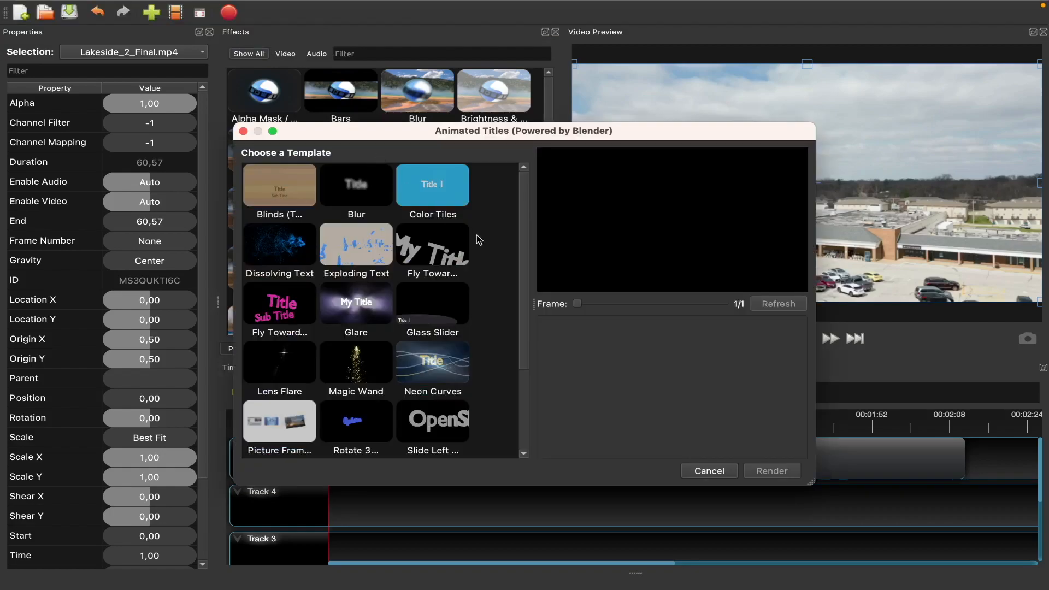
pyautogui.scroll(-1, 464, 215)
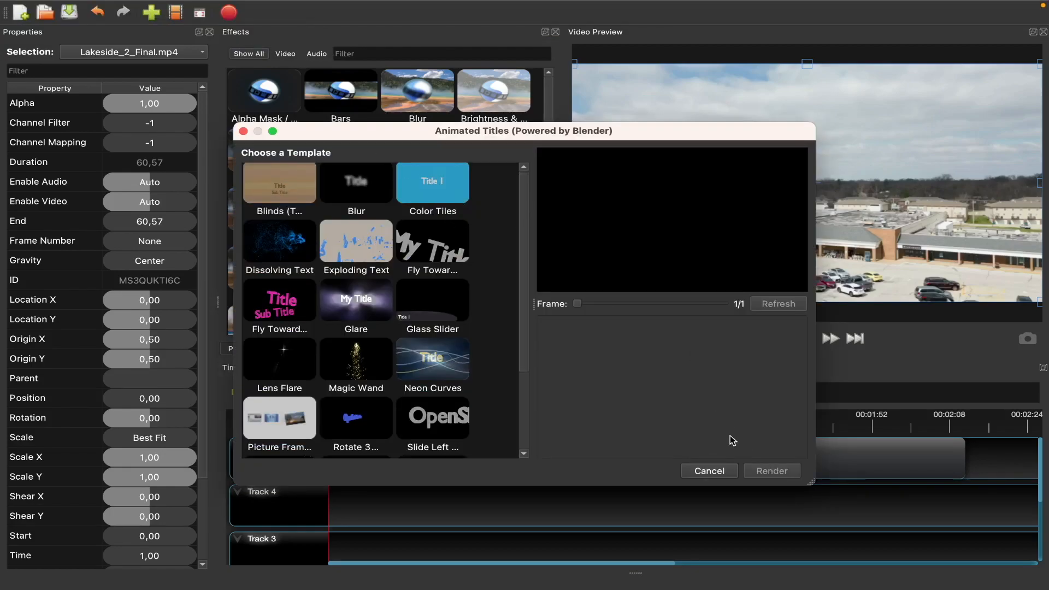
pyautogui.click(462, 304)
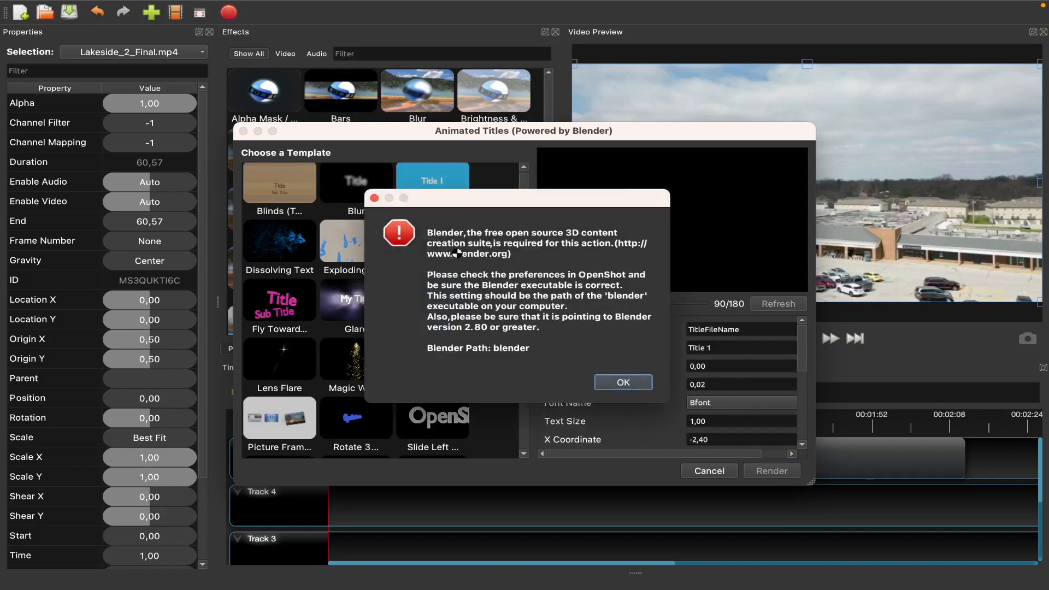
pyautogui.click(639, 385)
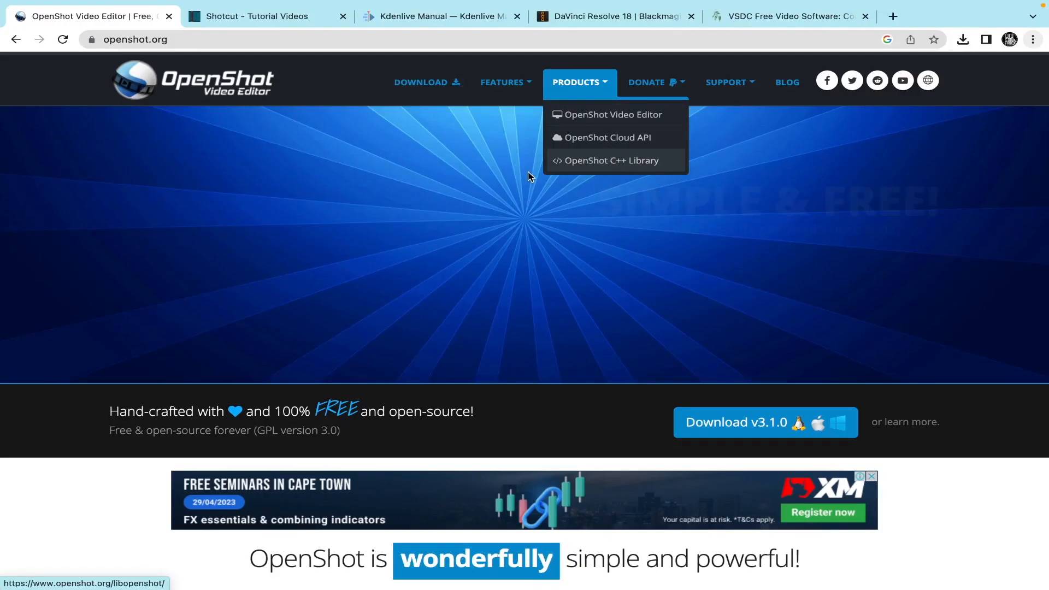
# Step: Scroll down to the feature list on the OpenShot website
pyautogui.scroll(-6, 355, 313)
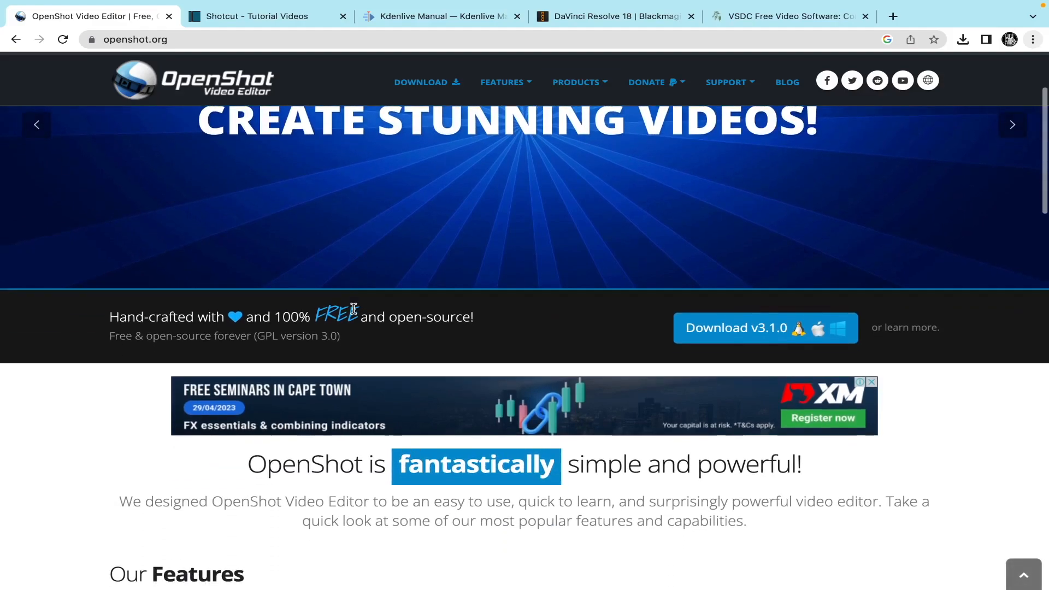
pyautogui.scroll(-3, 354, 314)
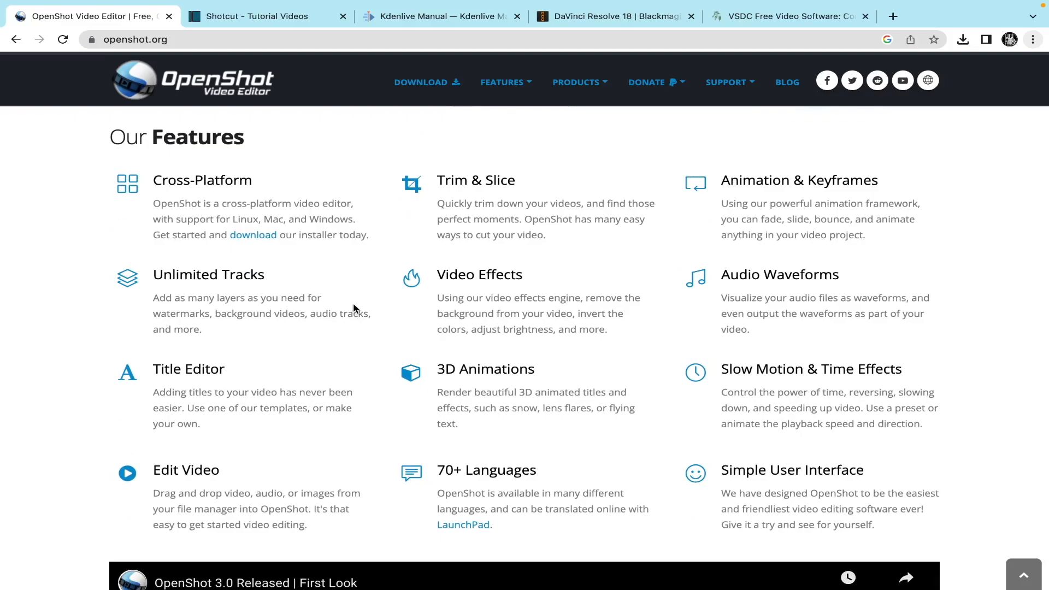
# Step: Switch to the Shotcut tutorials tab and open the Shotcut home page
pyautogui.click(279, 16)
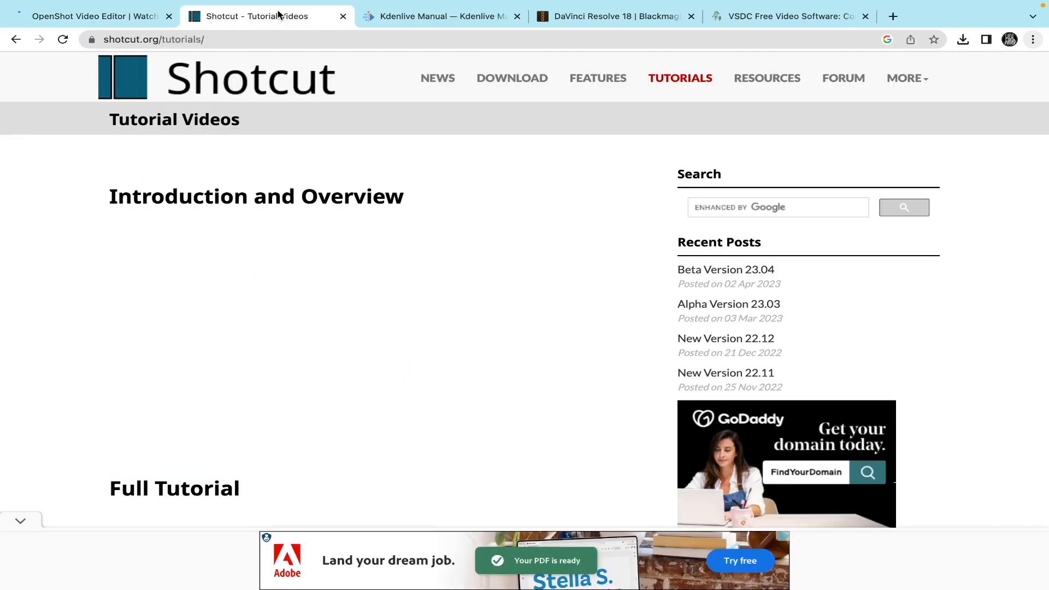
pyautogui.click(213, 94)
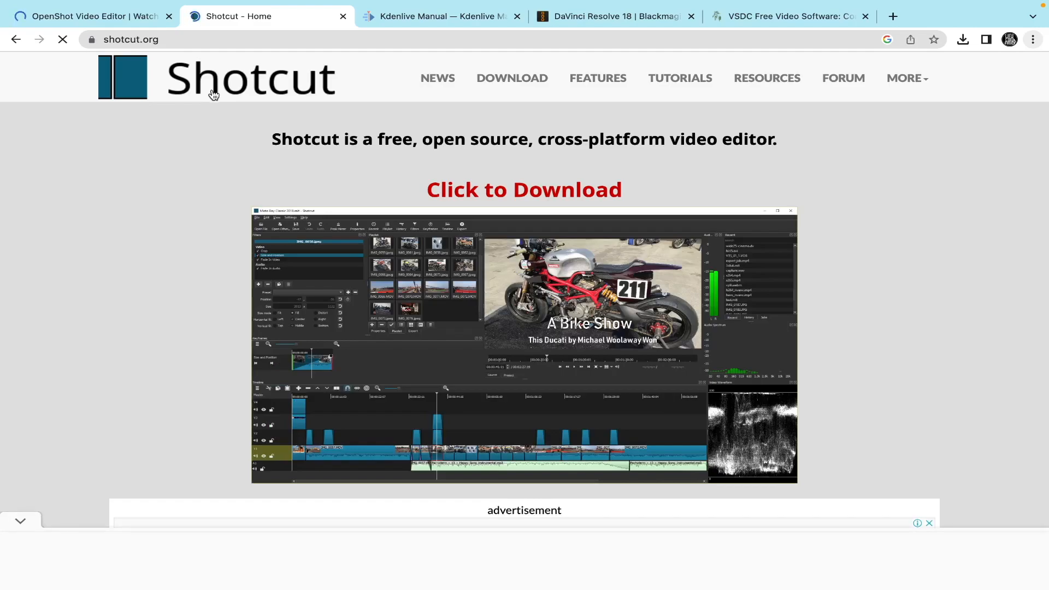
pyautogui.scroll(-1, 114, 292)
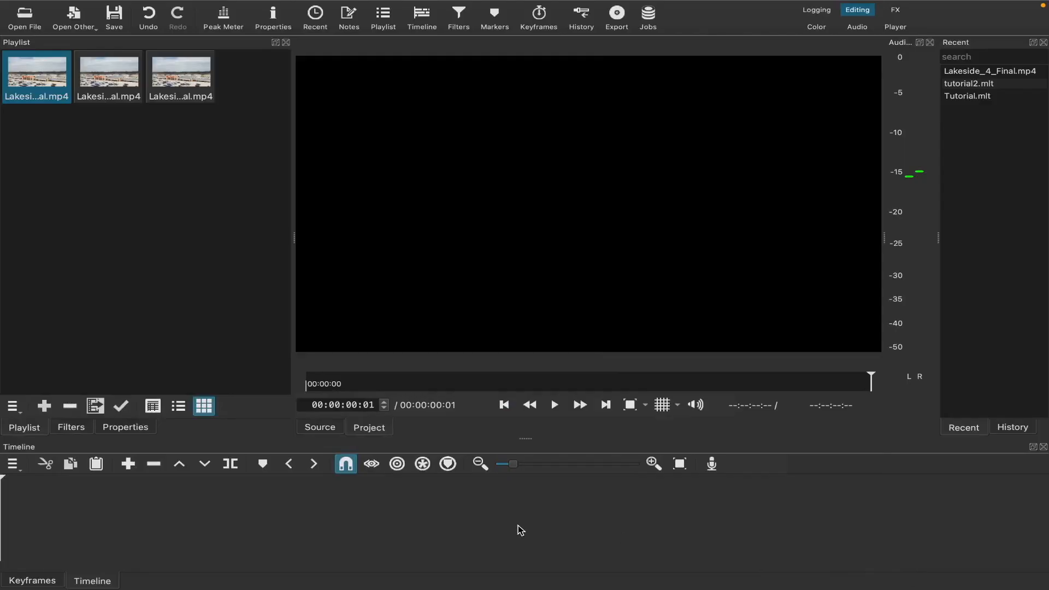
# Step: Place the first two Lakeside playlist clips one after the other on the V1 track
pyautogui.click(191, 99)
pyautogui.click(120, 93)
pyautogui.click(55, 95)
pyautogui.moveTo(53, 96); pyautogui.dragTo(53, 526)
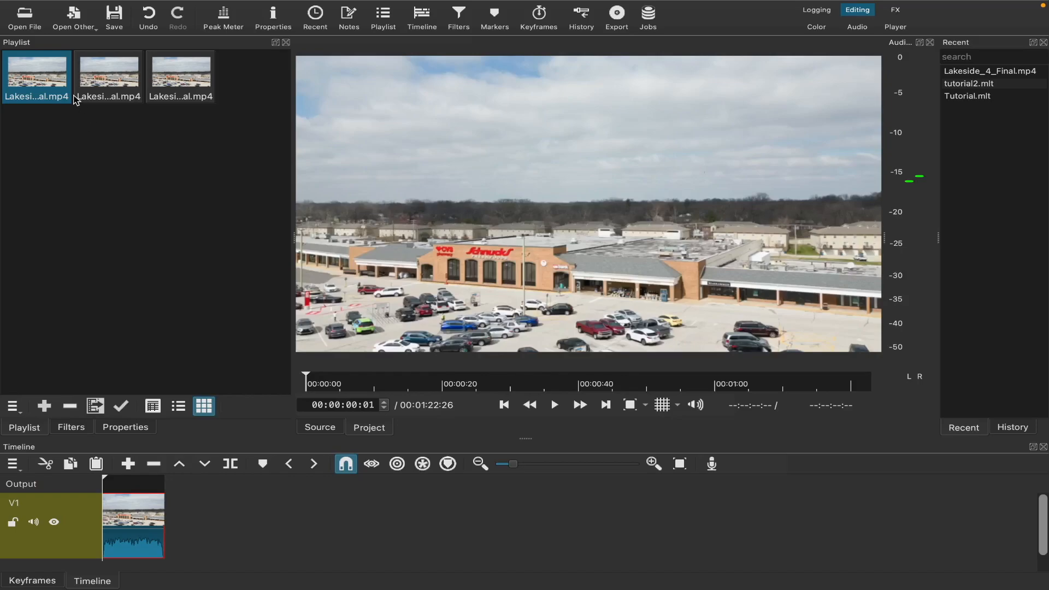
pyautogui.moveTo(77, 106); pyautogui.dragTo(177, 542)
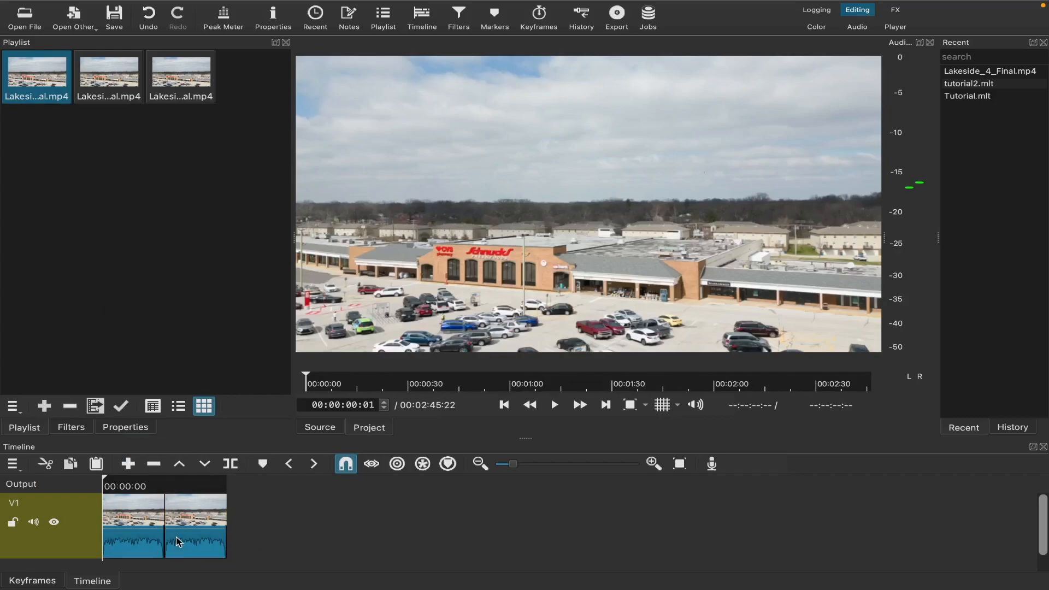
# Step: Add a new video track to the timeline
pyautogui.rightClick(75, 510)
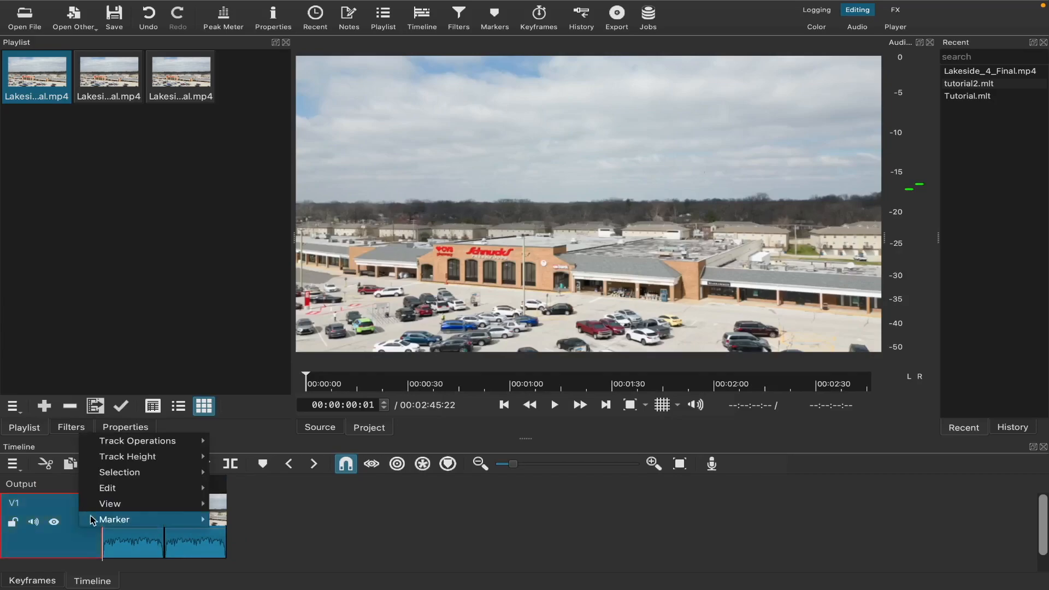
pyautogui.moveTo(138, 446)
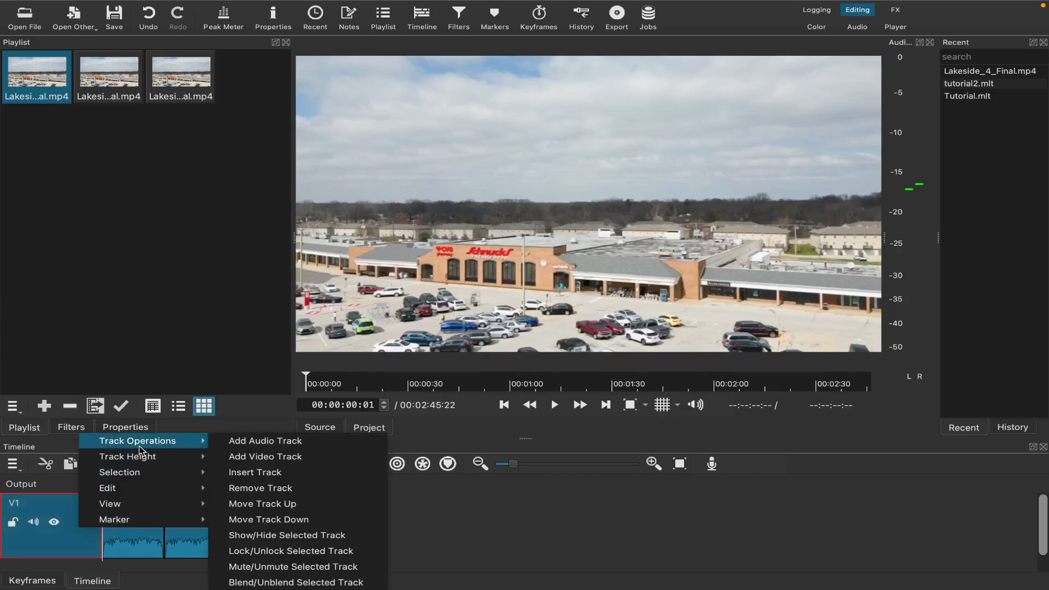
pyautogui.click(233, 455)
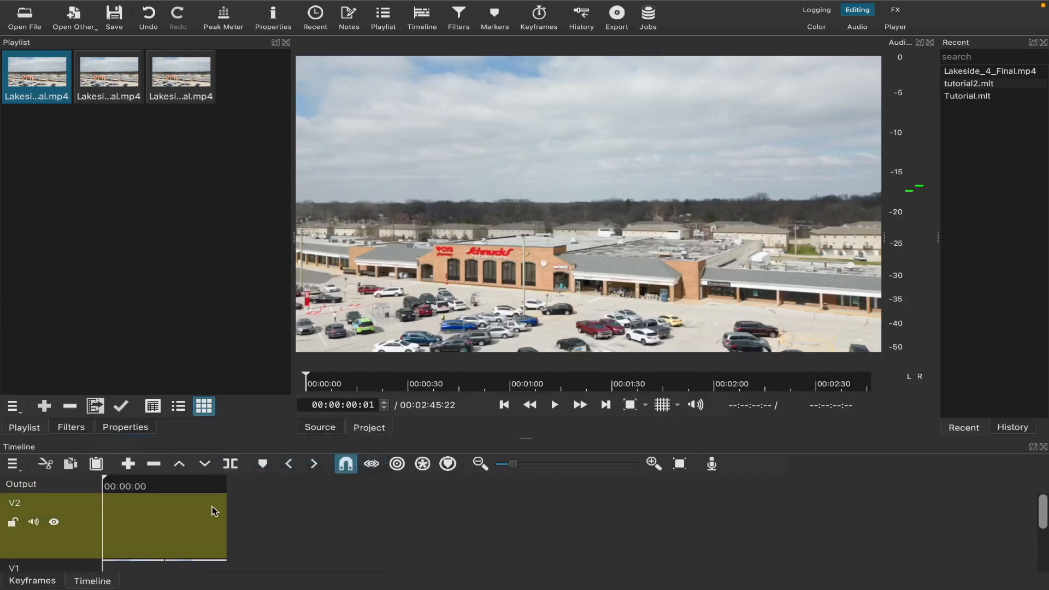
# Step: Drag the third Lakeside playlist clip onto the timeline track
pyautogui.scroll(-2, 184, 533)
pyautogui.scroll(2, 229, 535)
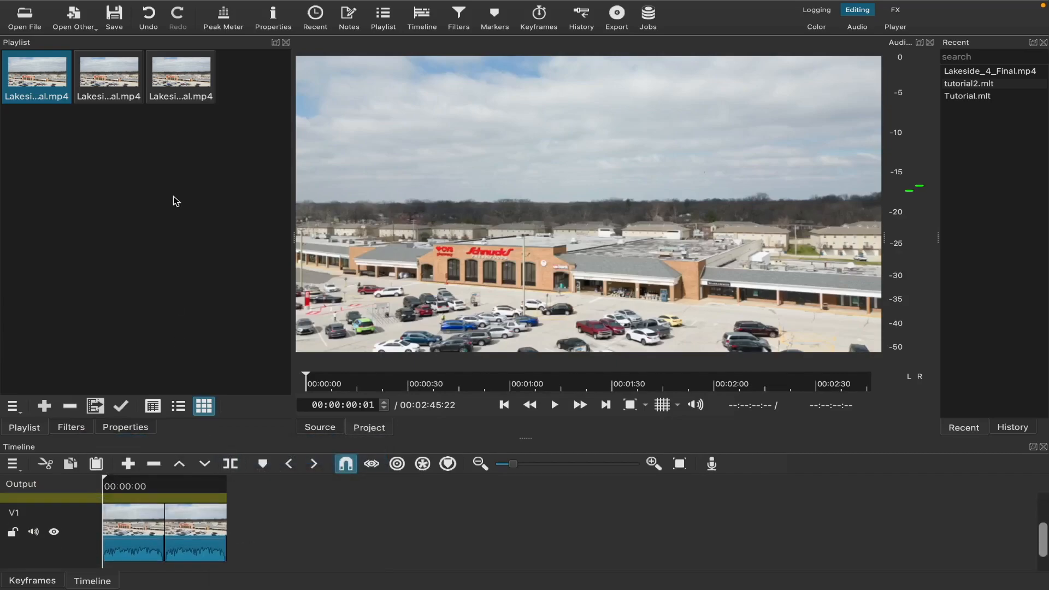
pyautogui.moveTo(190, 102); pyautogui.dragTo(137, 520)
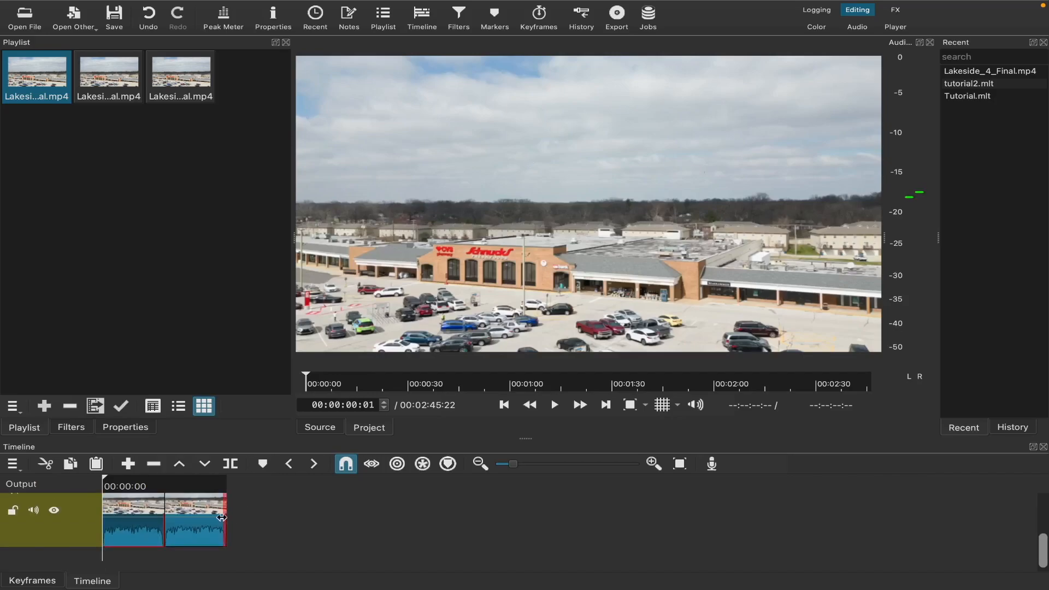
# Step: Overlap the later clip onto the end of the preceding clip on V1 to create a transition about 5 seconds long, and open its properties
pyautogui.moveTo(513, 469); pyautogui.dragTo(543, 468)
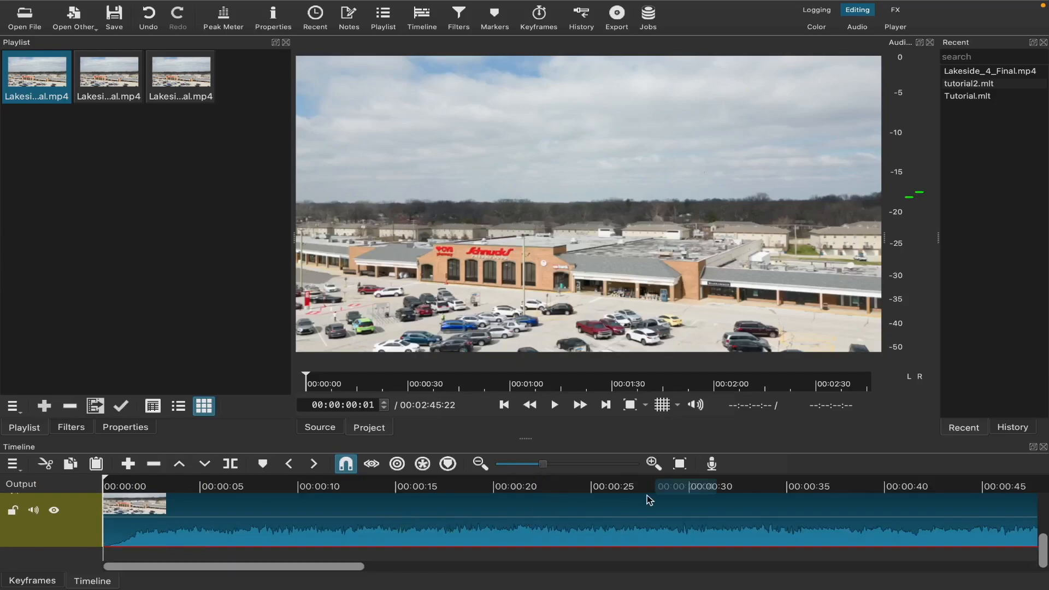
pyautogui.hscroll(15, 648, 496)
pyautogui.hscroll(1, 648, 496)
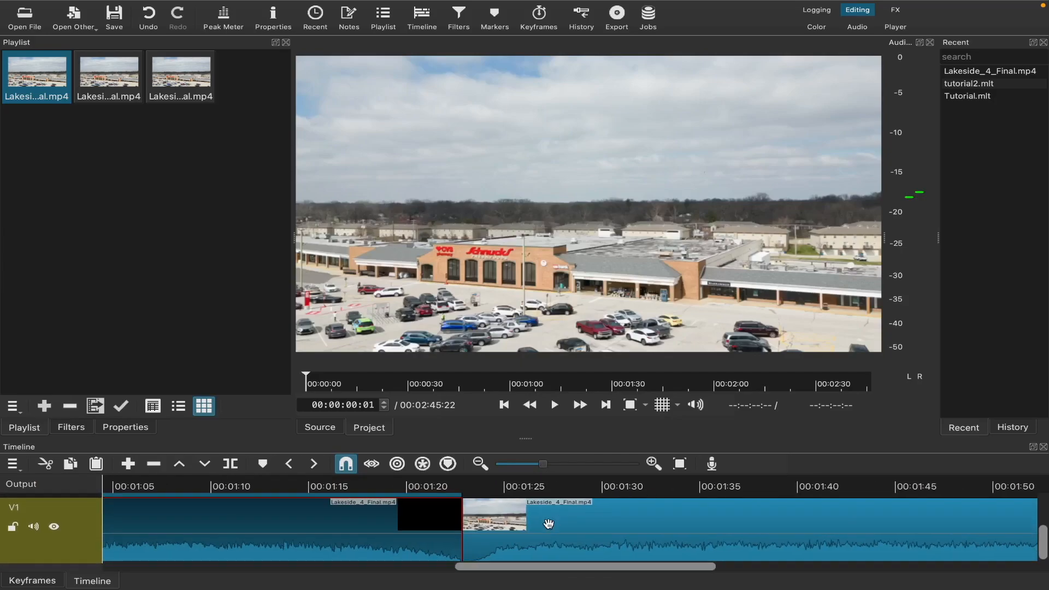
pyautogui.click(471, 528)
pyautogui.moveTo(475, 527); pyautogui.dragTo(354, 530)
pyautogui.moveTo(336, 530); pyautogui.dragTo(330, 530)
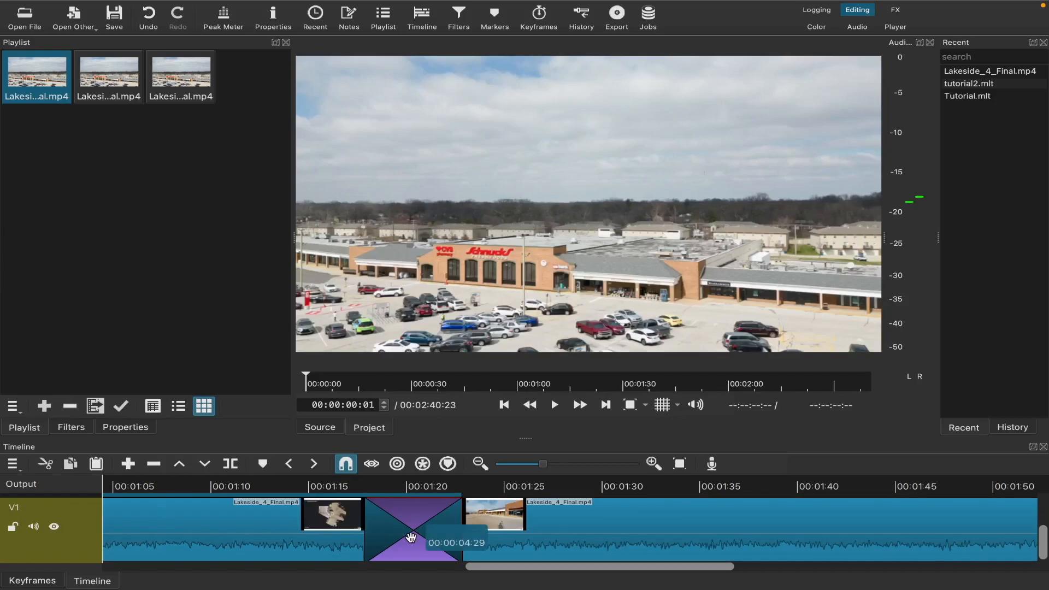
pyautogui.click(132, 431)
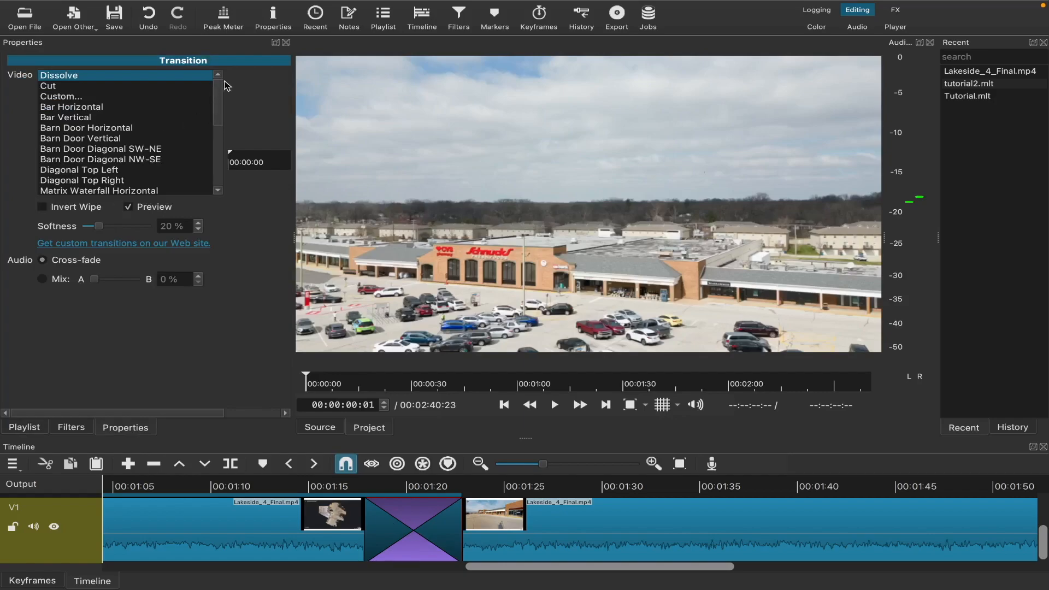
# Step: Scroll through the list of available video transition types for the selected transition
pyautogui.moveTo(221, 98); pyautogui.dragTo(218, 154)
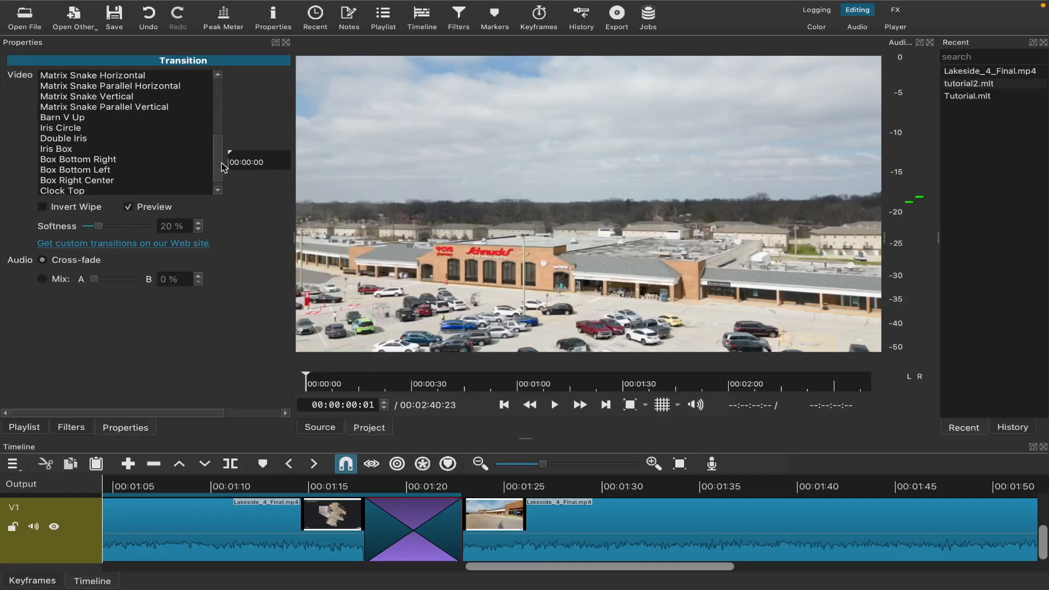
pyautogui.moveTo(218, 169); pyautogui.dragTo(224, 91)
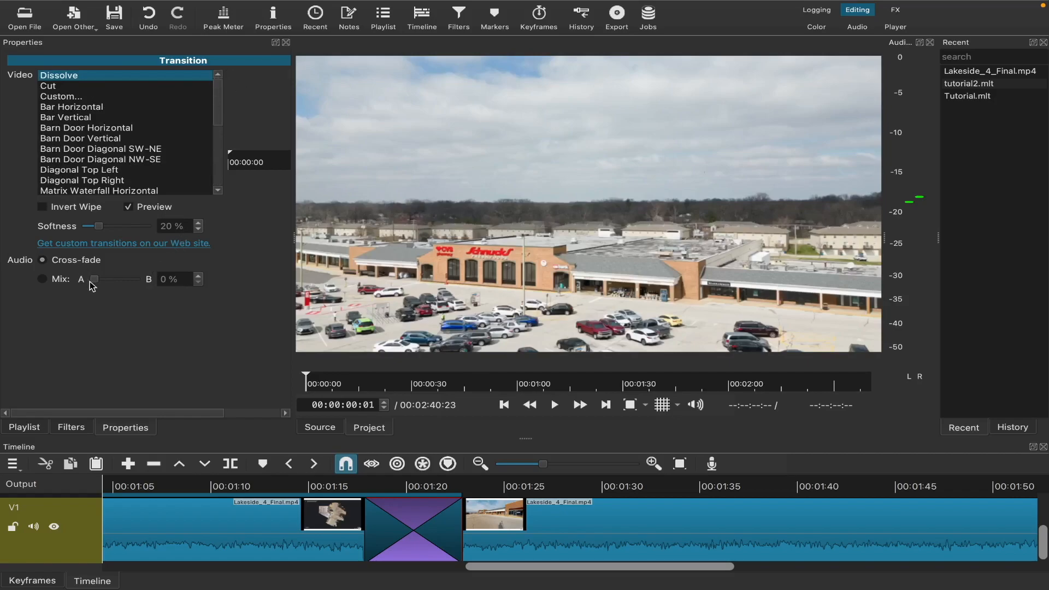
# Step: Open the filter list for the selected Lakeside clip and close it without adding a filter
pyautogui.click(71, 429)
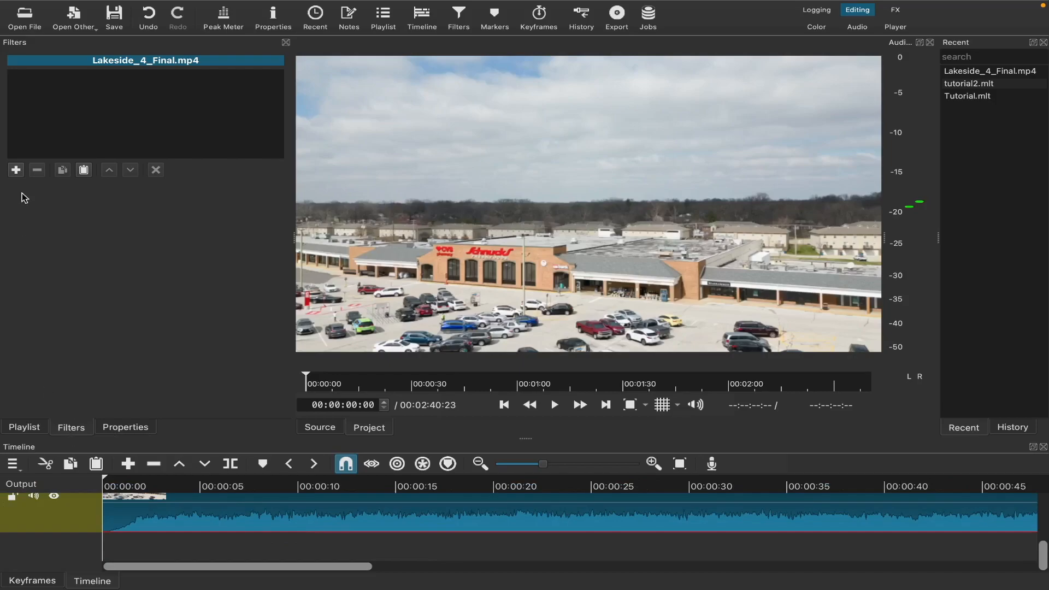
pyautogui.click(16, 169)
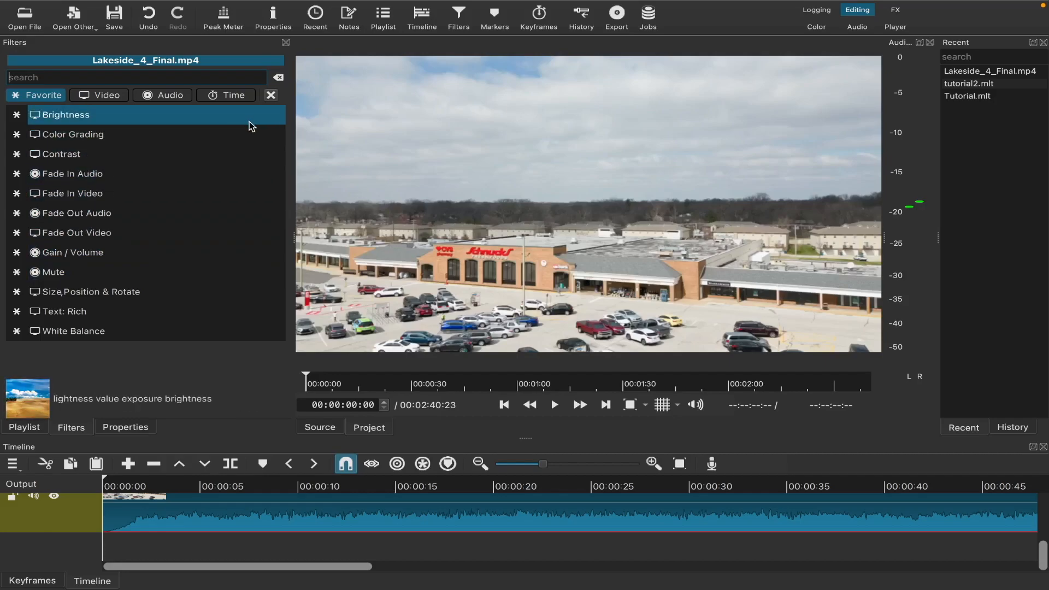
pyautogui.click(271, 95)
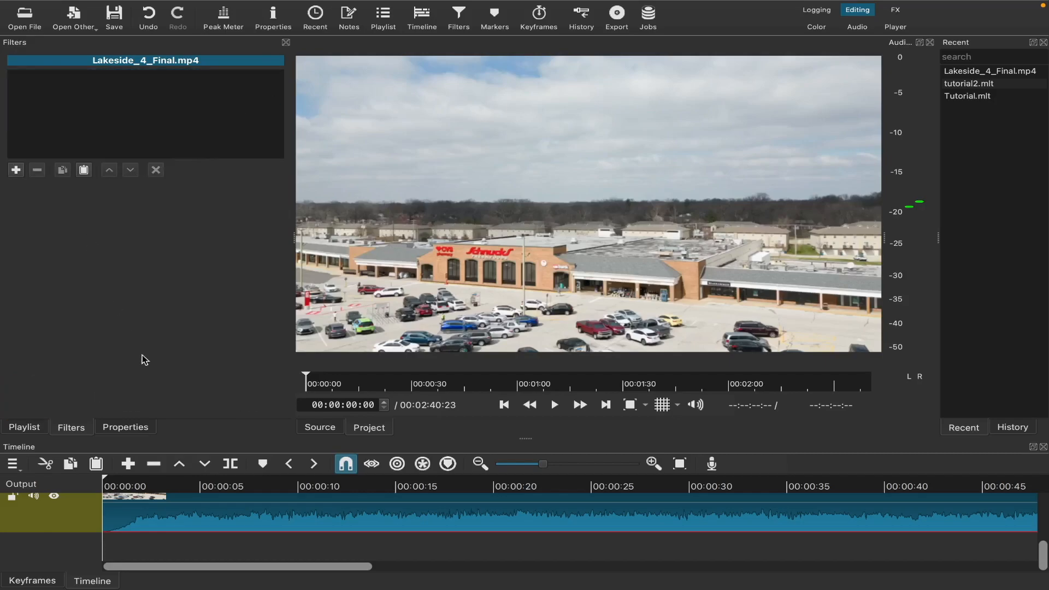
# Step: Cycle through the Logging, Editing, FX, Color, Audio and Player workspace layouts and play the project briefly
pyautogui.scroll(2, 242, 509)
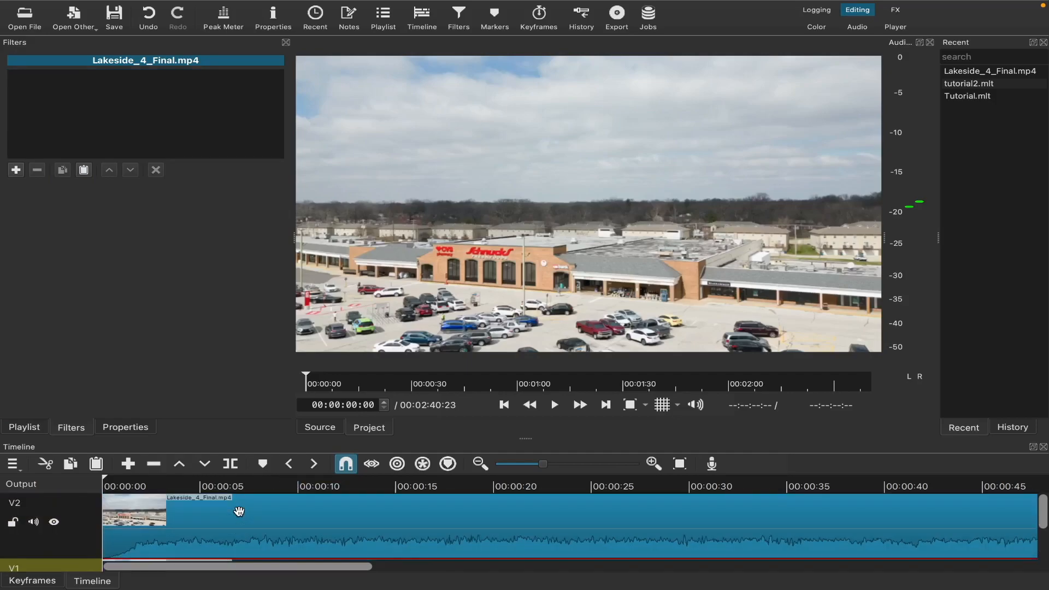
pyautogui.scroll(-2, 236, 515)
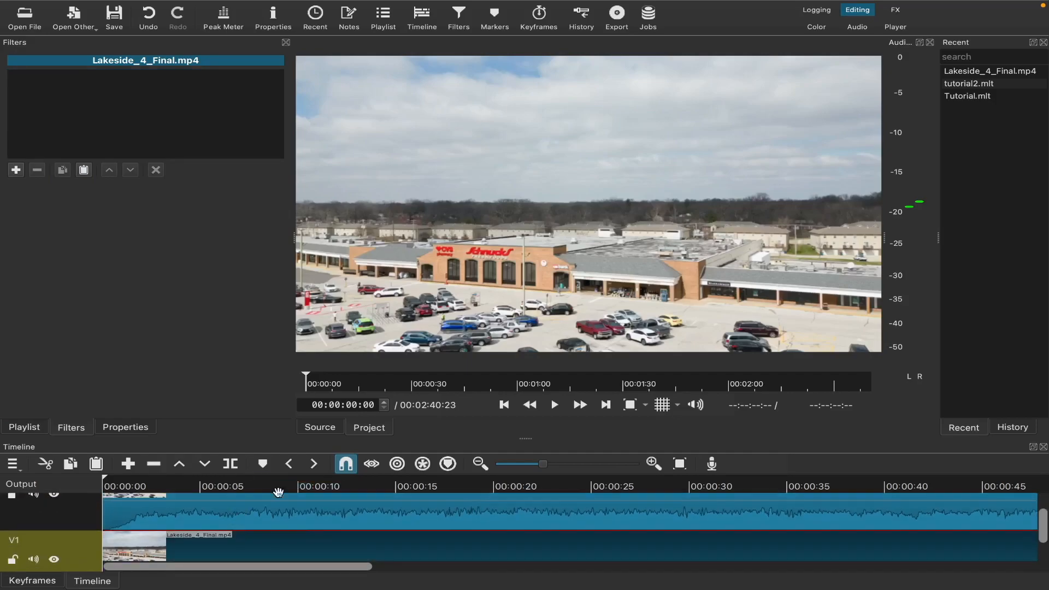
pyautogui.moveTo(542, 464); pyautogui.dragTo(516, 464)
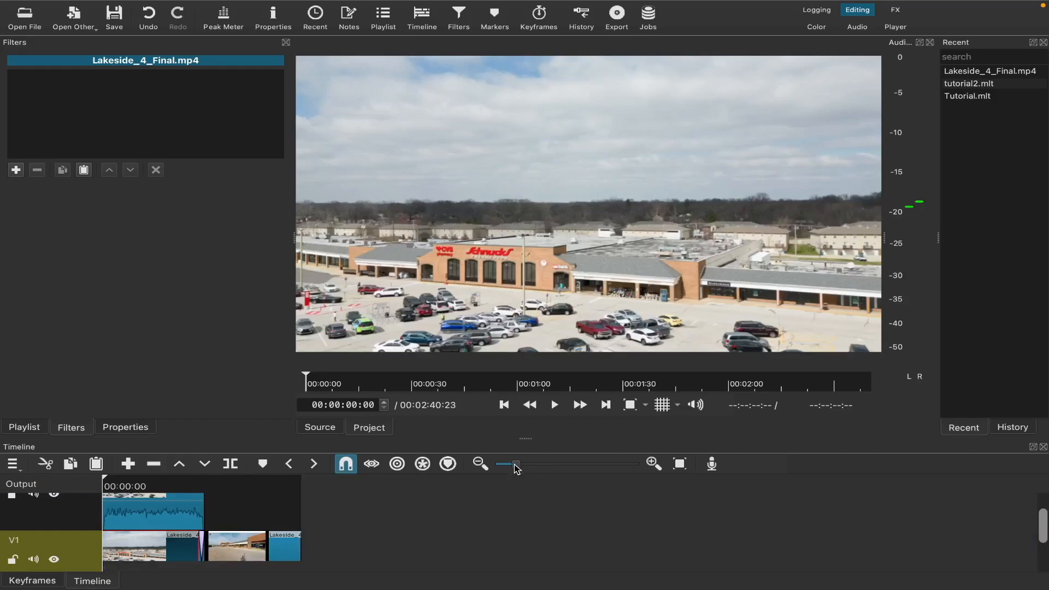
pyautogui.scroll(-2, 351, 527)
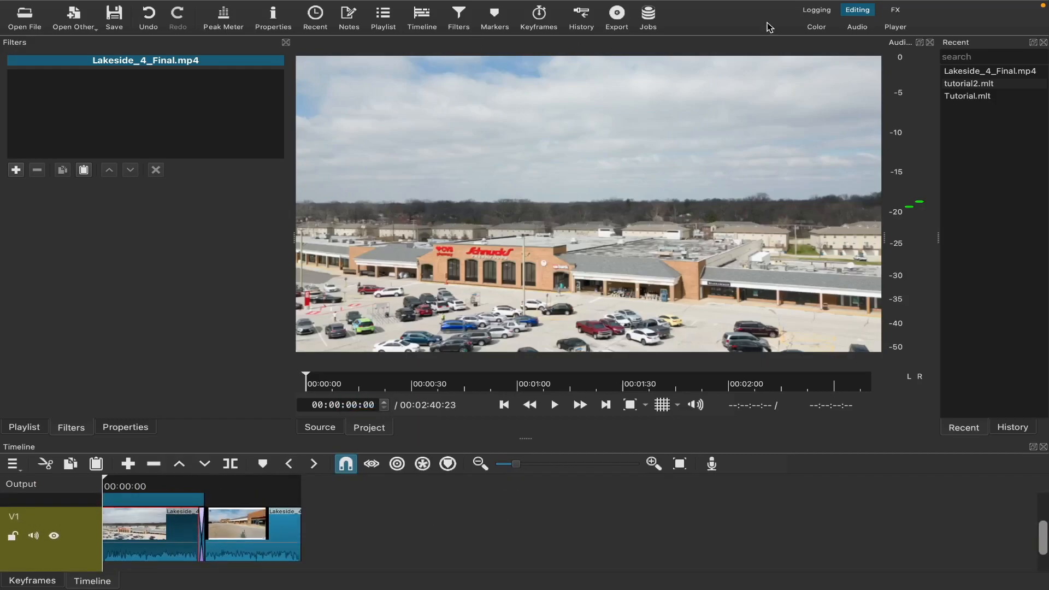
pyautogui.click(825, 14)
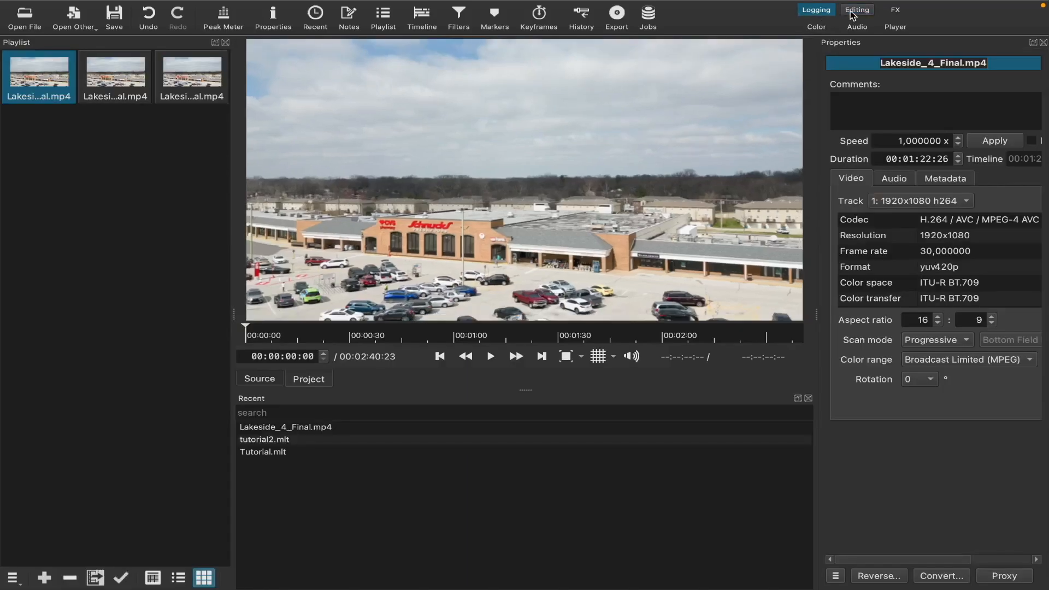
pyautogui.click(855, 12)
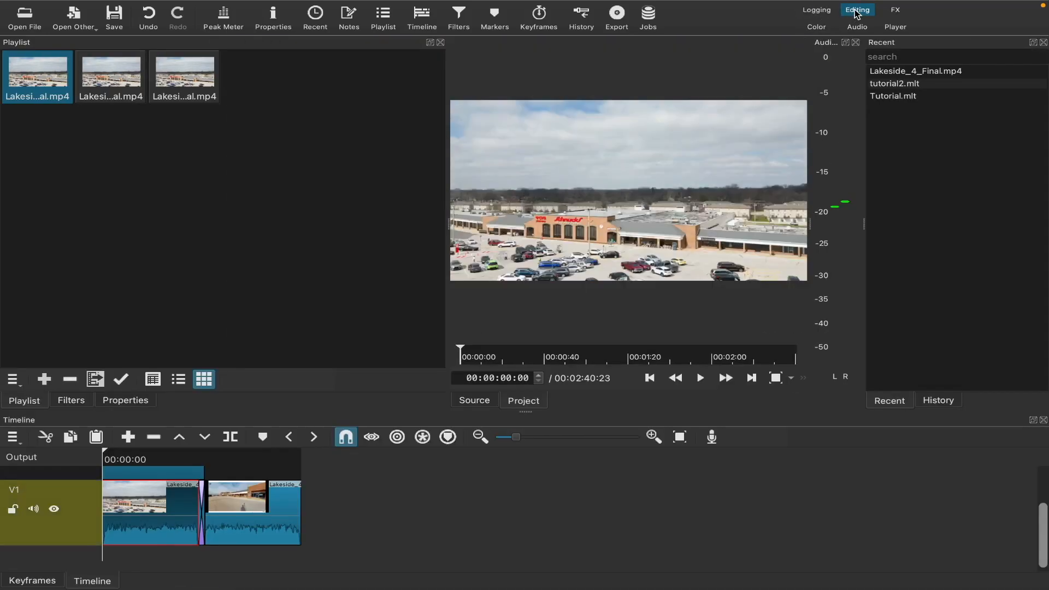
pyautogui.click(893, 12)
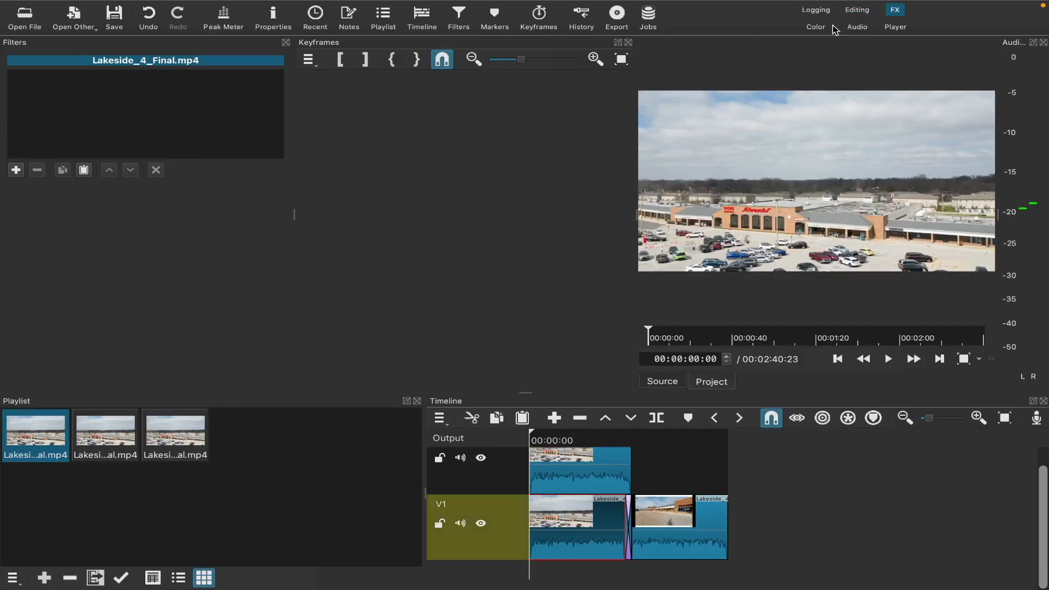
pyautogui.click(815, 28)
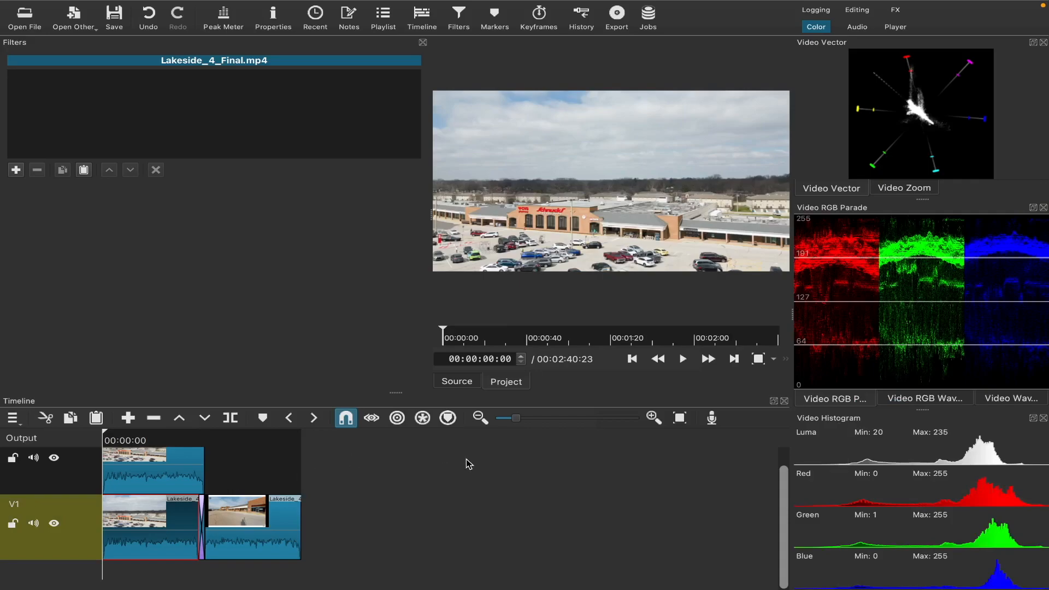
pyautogui.click(856, 27)
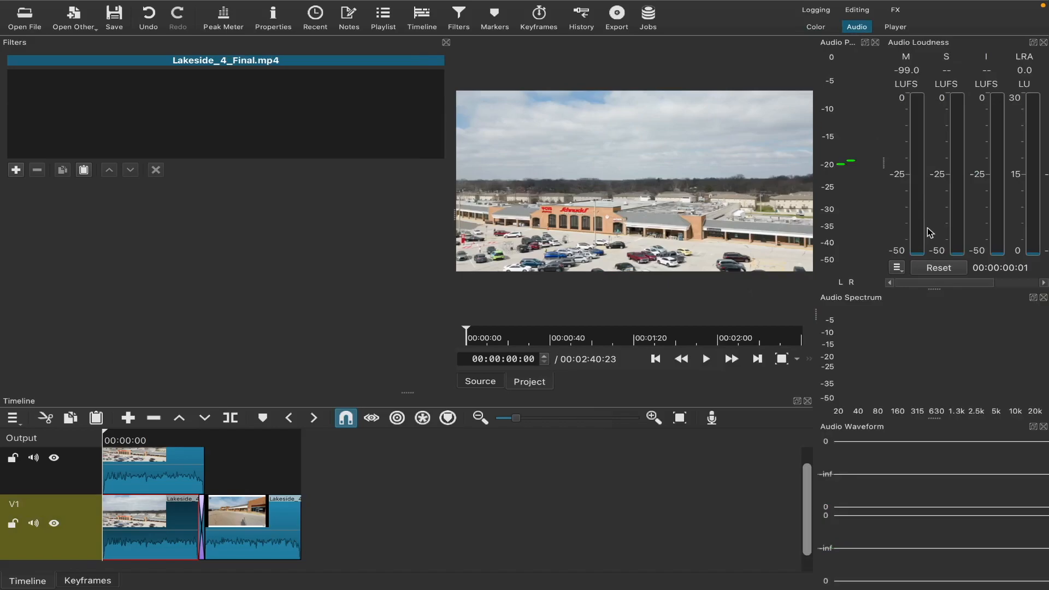
pyautogui.click(896, 28)
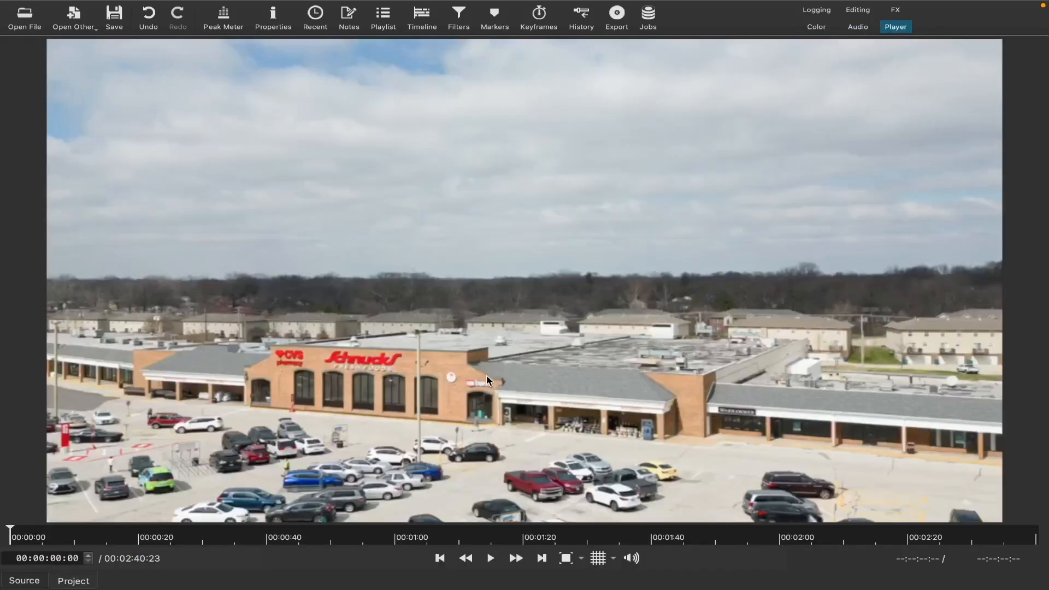
pyautogui.press('space')
pyautogui.press('space')
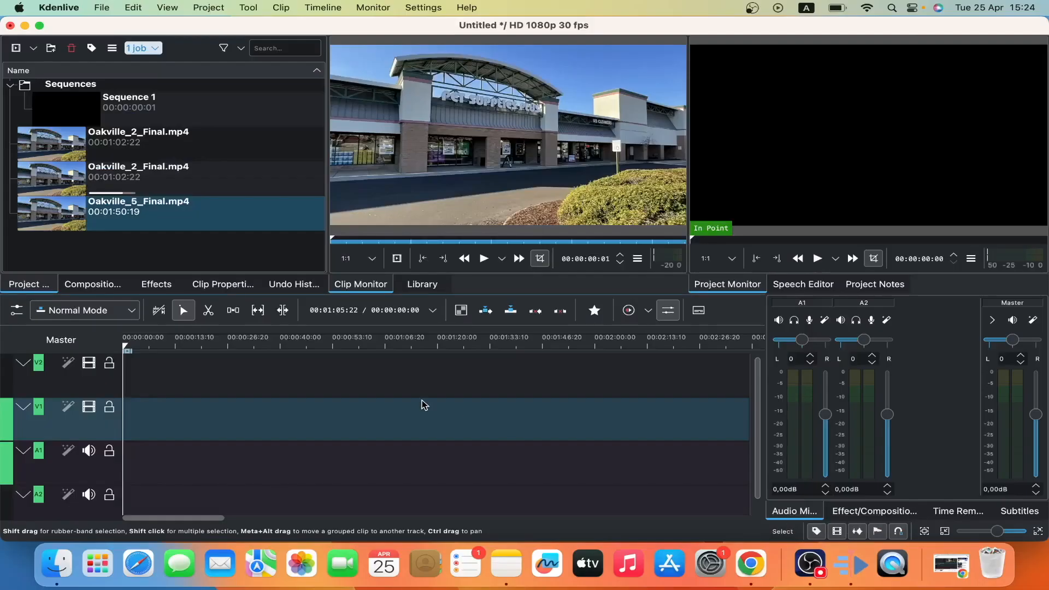
# Step: In Kdenlive, place the second Oakville_2_Final.mp4 bin clip at the start of the V1 track
pyautogui.moveTo(160, 182)
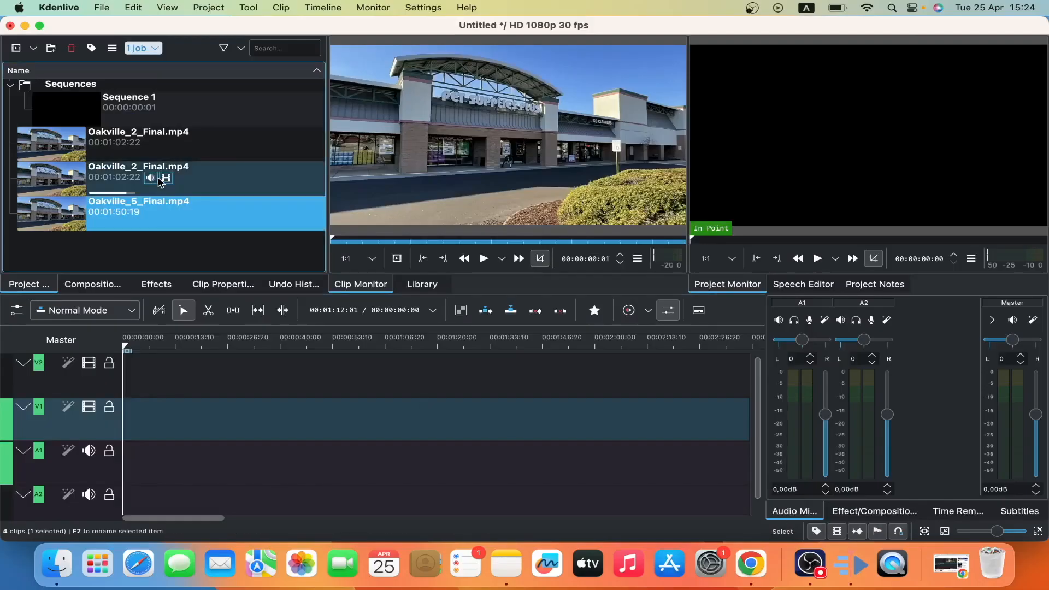
pyautogui.click(211, 188)
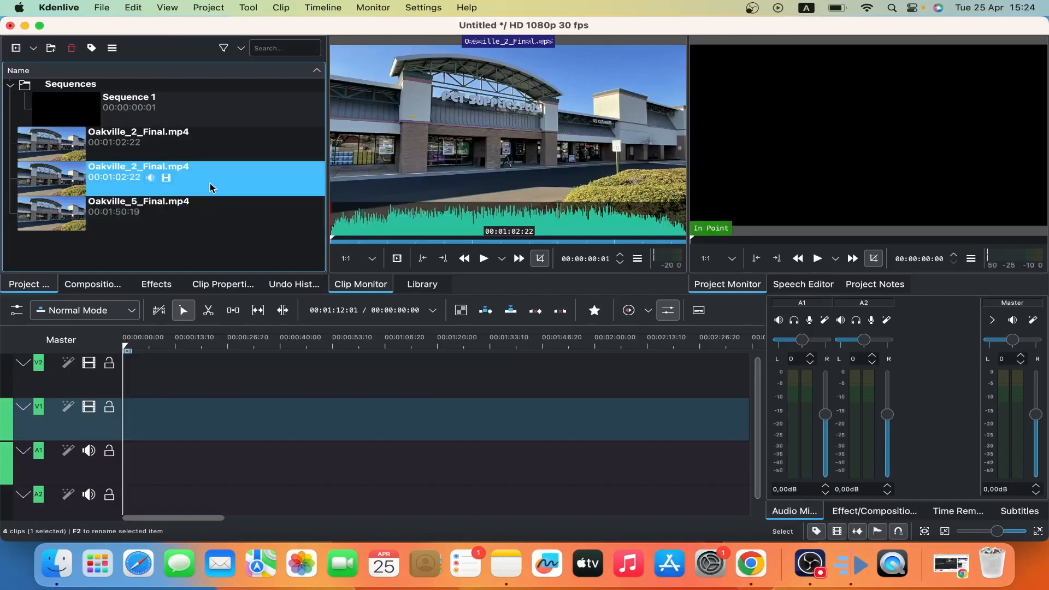
pyautogui.moveTo(210, 188); pyautogui.dragTo(125, 419)
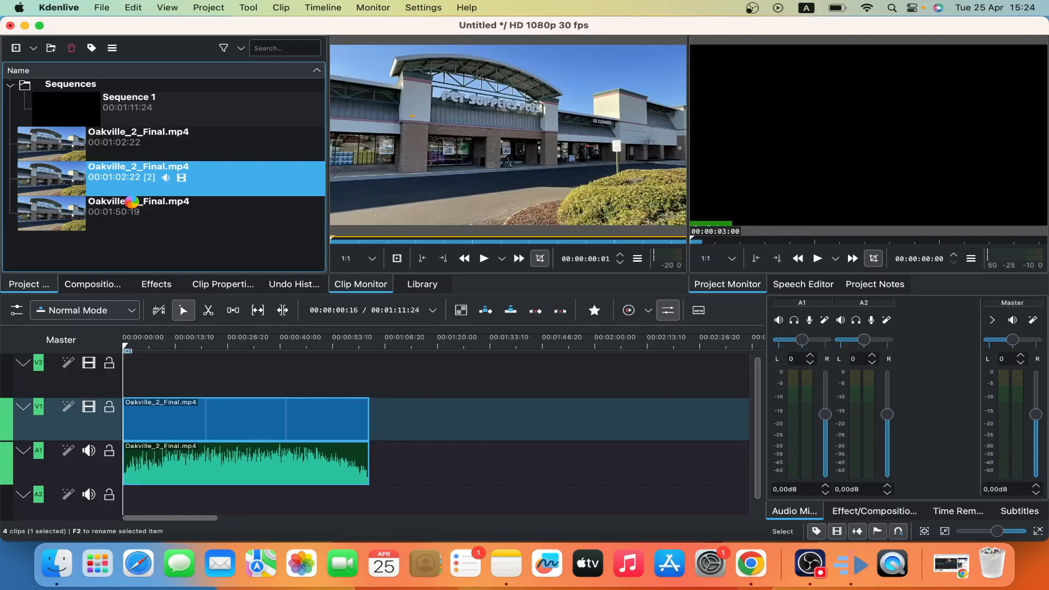
# Step: Place Oakville_5_Final.mp4 on the V2 track, starting right where the first clip ends
pyautogui.moveTo(131, 202); pyautogui.dragTo(223, 265)
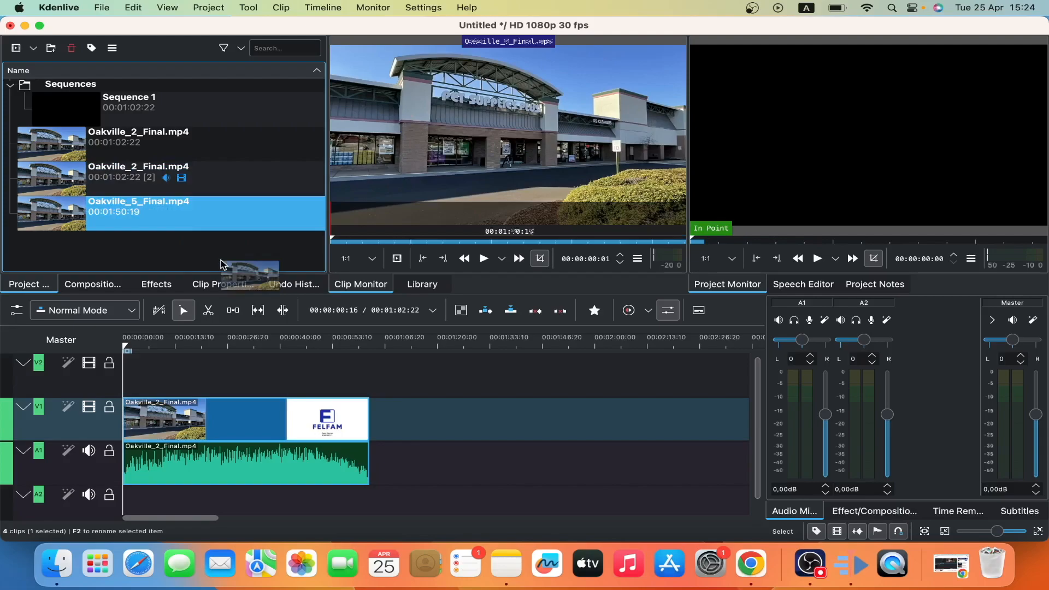
pyautogui.moveTo(222, 265); pyautogui.dragTo(374, 395)
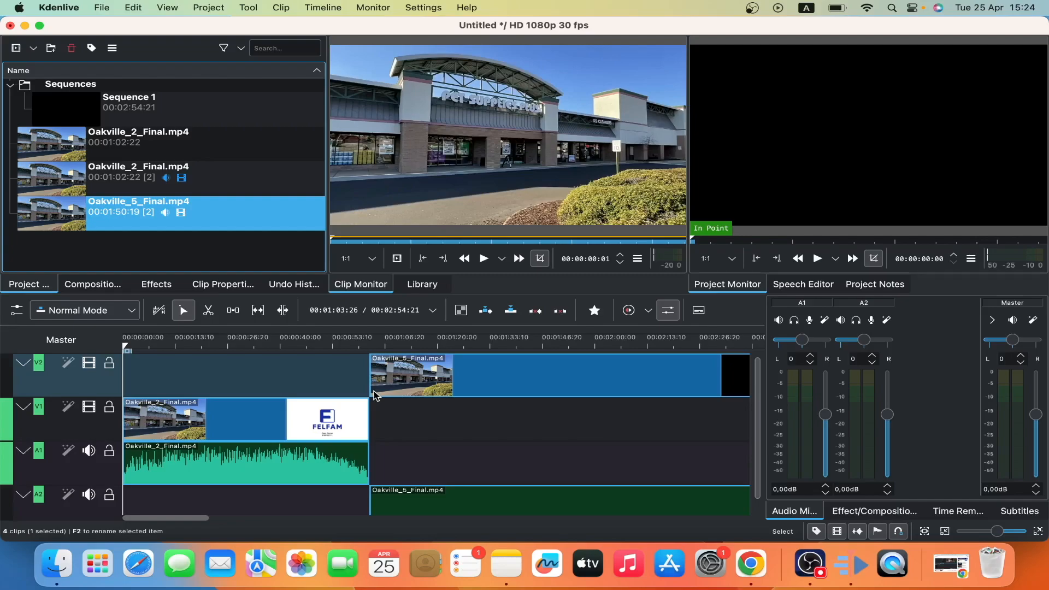
pyautogui.moveTo(375, 391); pyautogui.dragTo(375, 391)
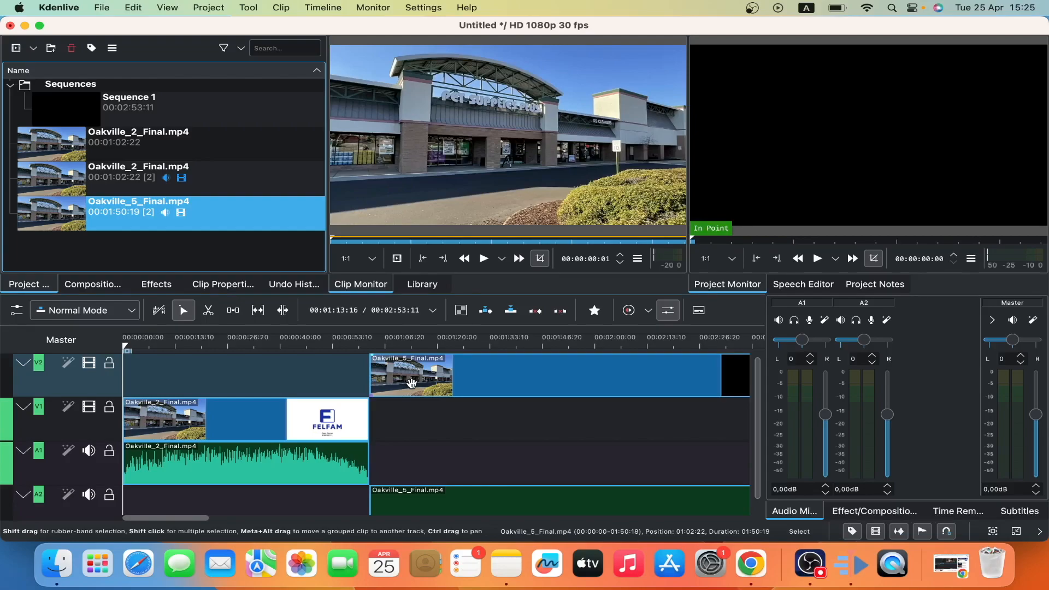
# Step: Inspect the bin clips and the timeline edit mode options, keeping Normal Mode
pyautogui.click(148, 347)
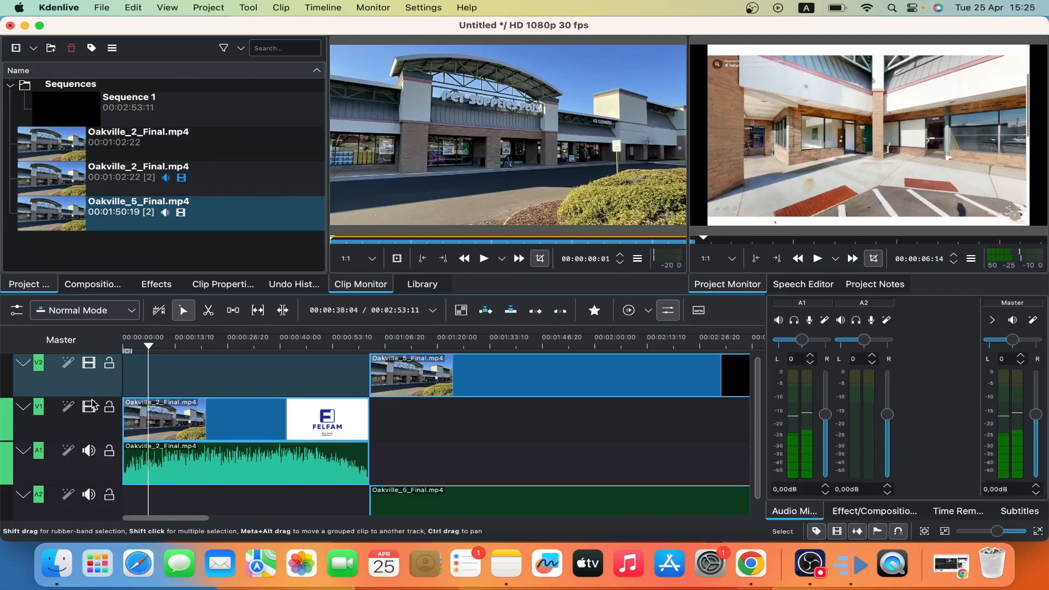
pyautogui.click(137, 139)
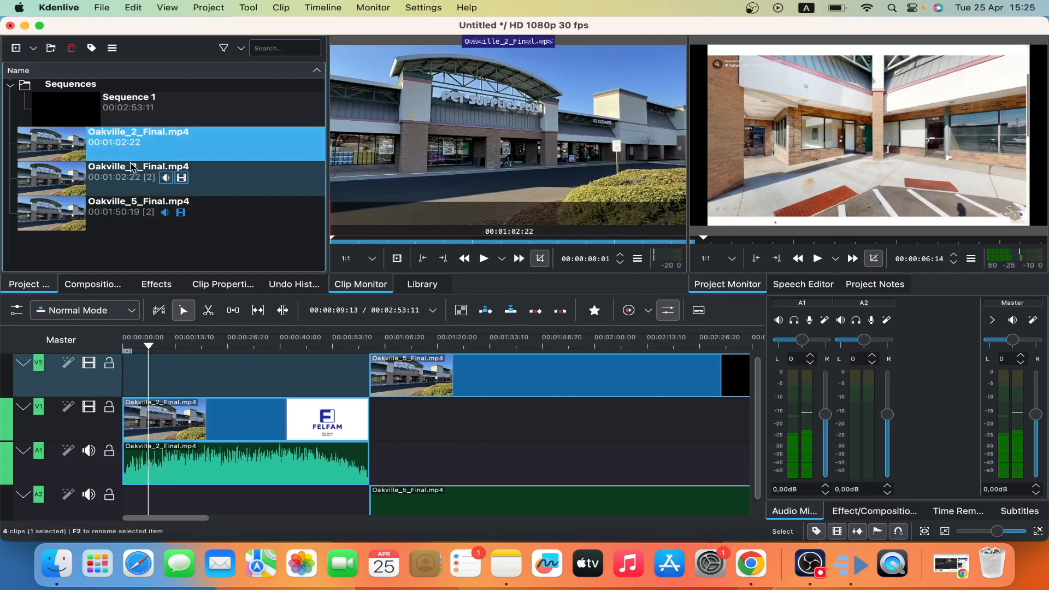
pyautogui.click(132, 168)
pyautogui.click(109, 310)
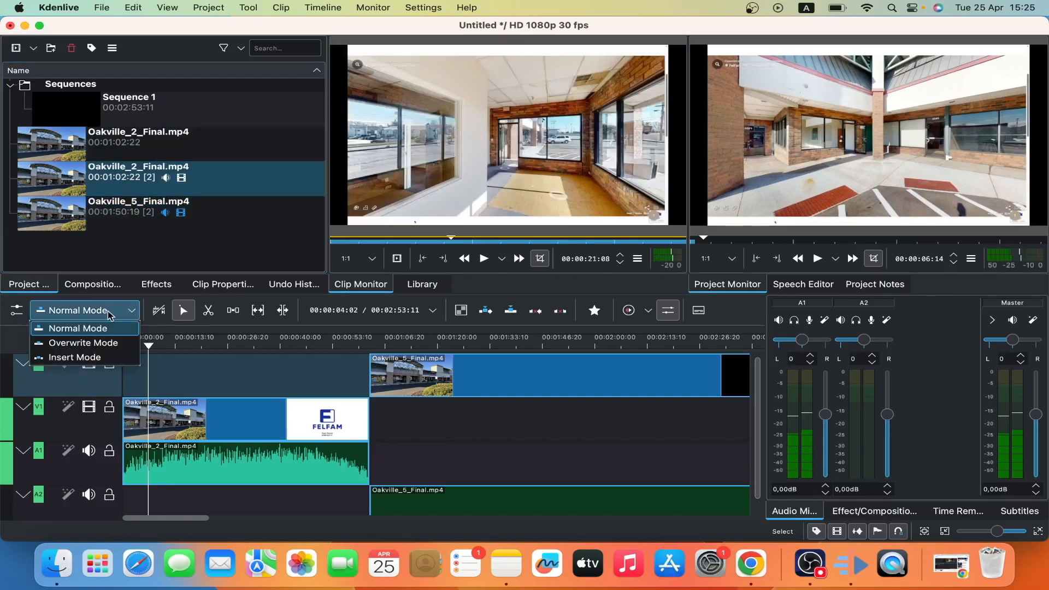
pyautogui.click(107, 312)
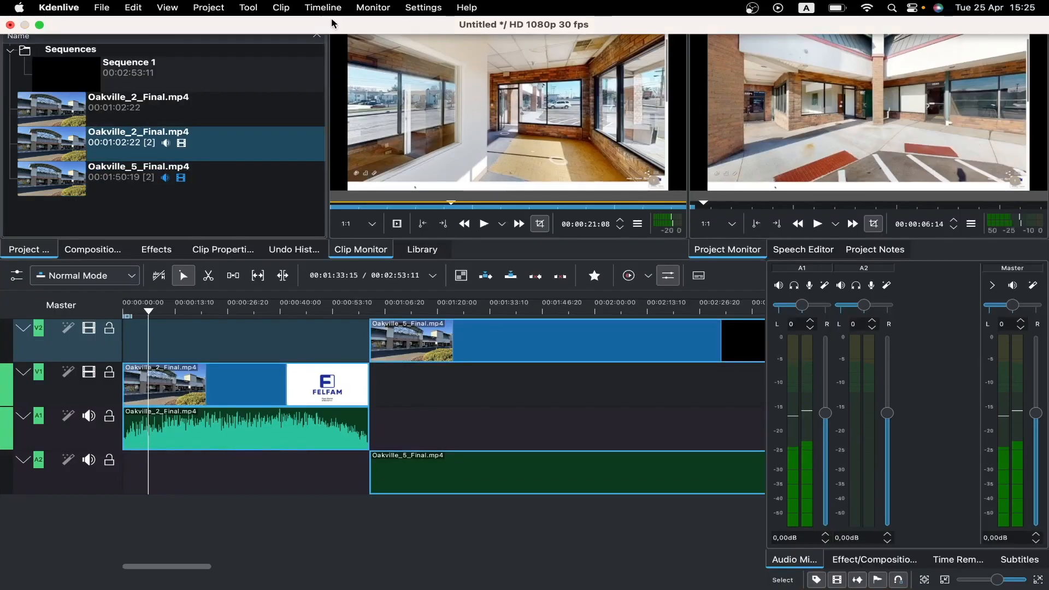
# Step: Browse the Monitor, Clip, View, Project, Settings and Timeline menus without choosing a command
pyautogui.click(372, 8)
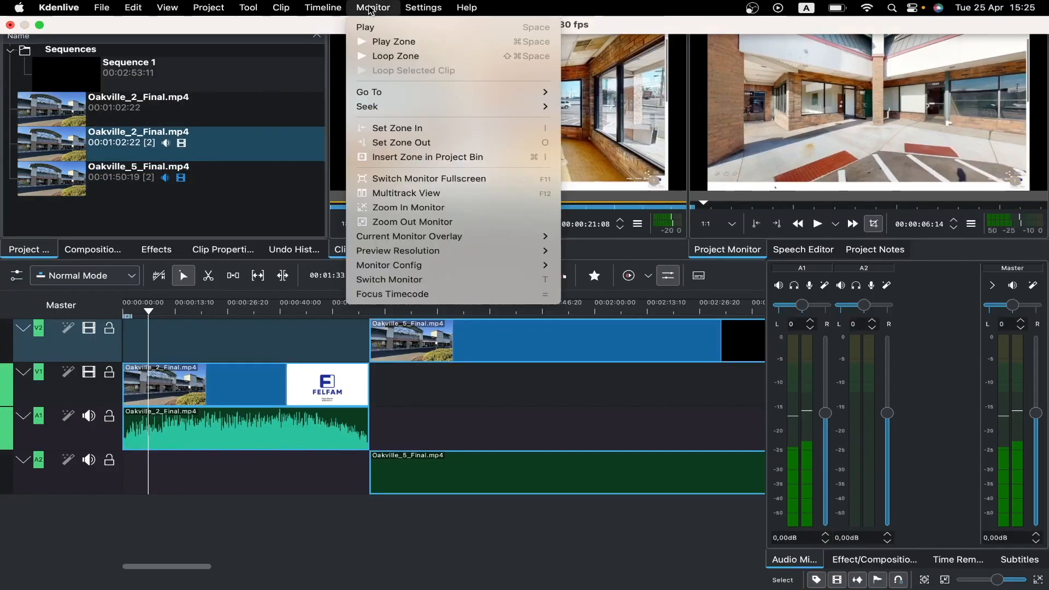
pyautogui.moveTo(281, 8)
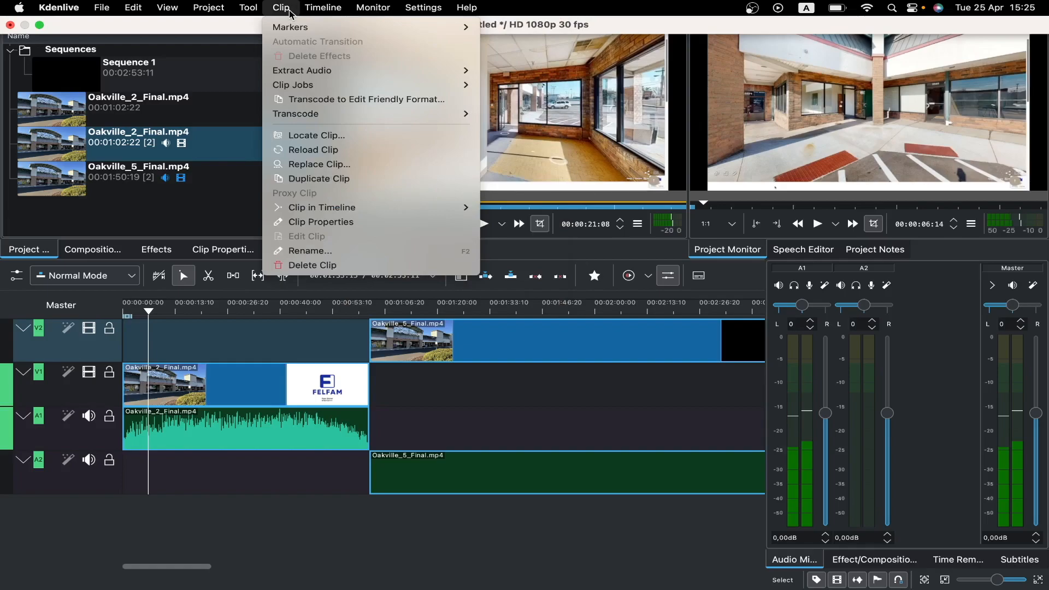
pyautogui.moveTo(105, 11)
pyautogui.moveTo(162, 12)
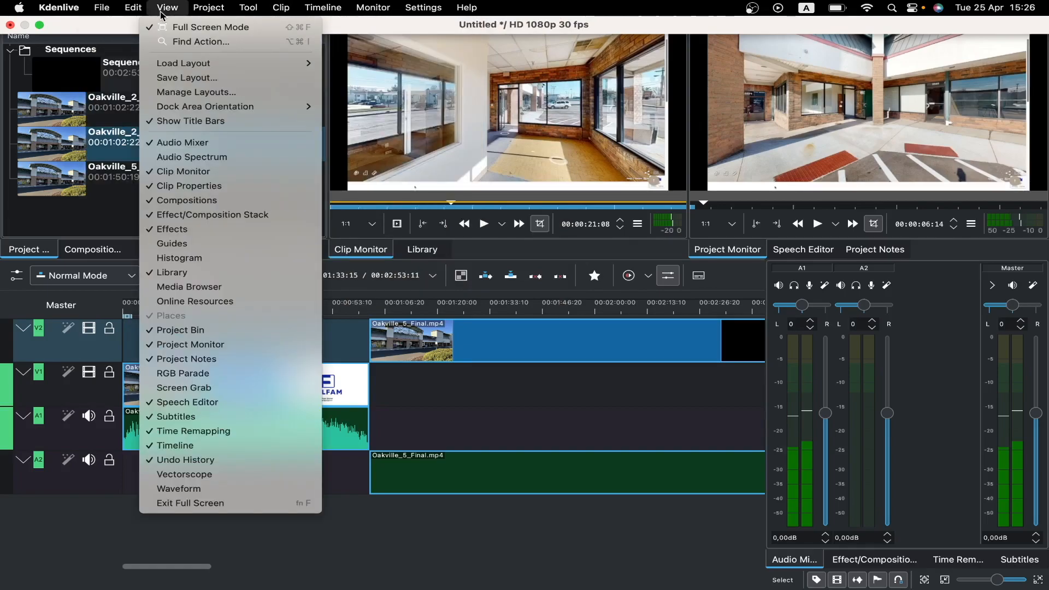
pyautogui.moveTo(206, 11)
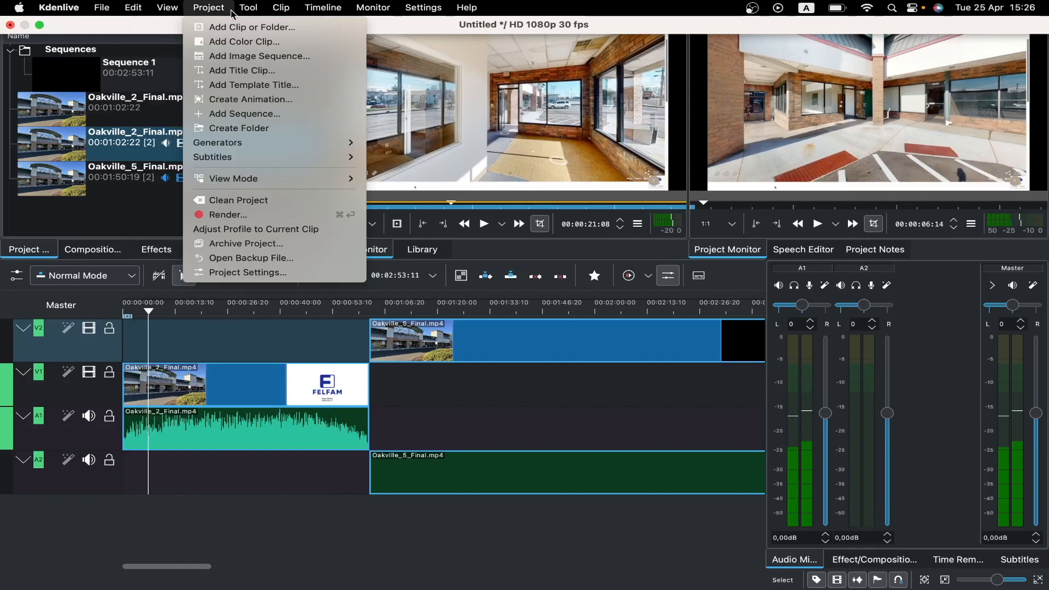
pyautogui.moveTo(246, 12)
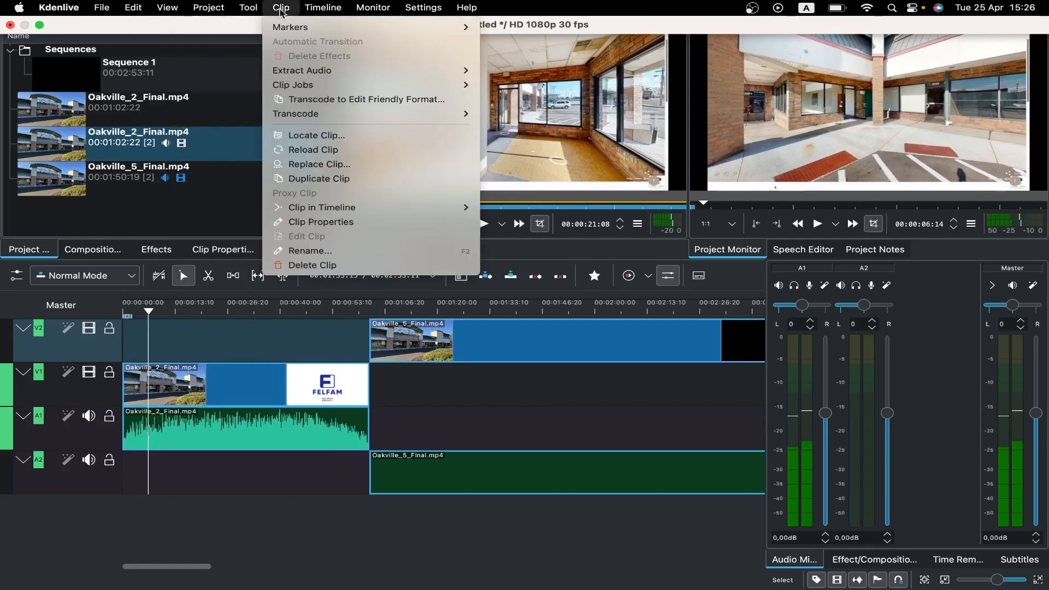
pyautogui.moveTo(361, 10)
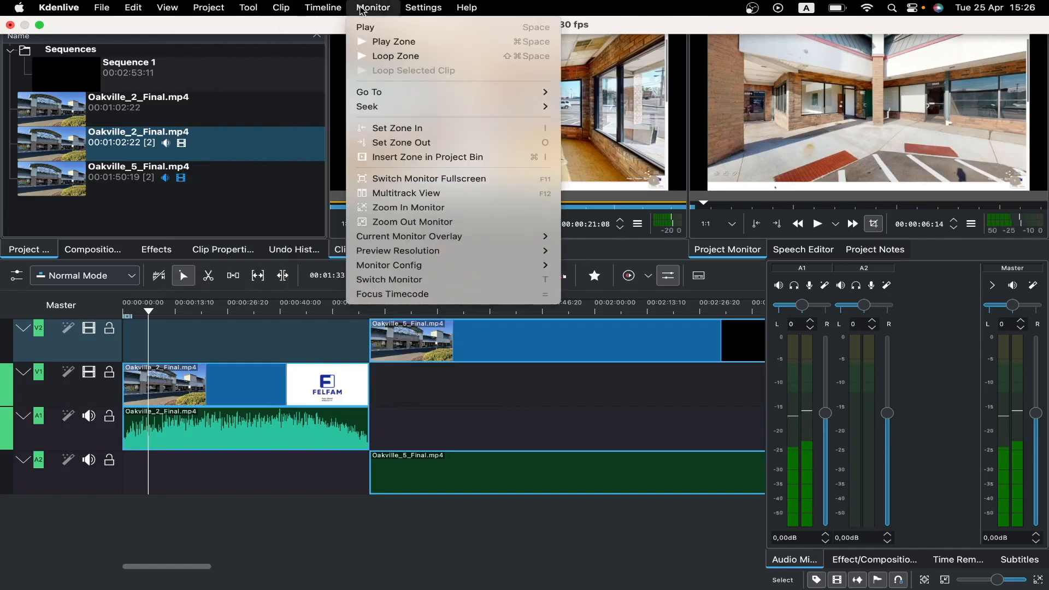
pyautogui.moveTo(403, 11)
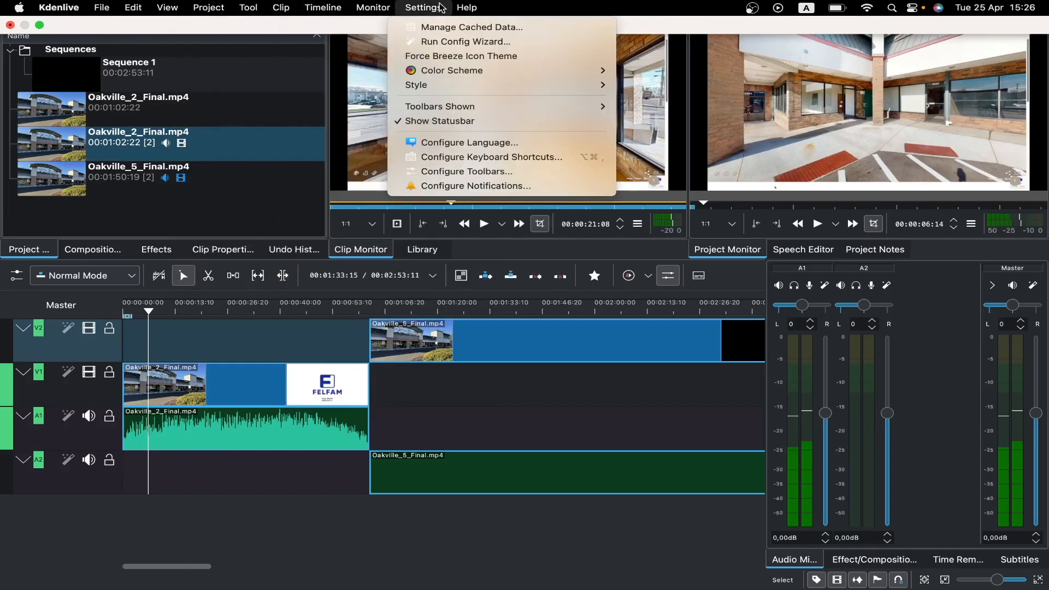
pyautogui.moveTo(321, 10)
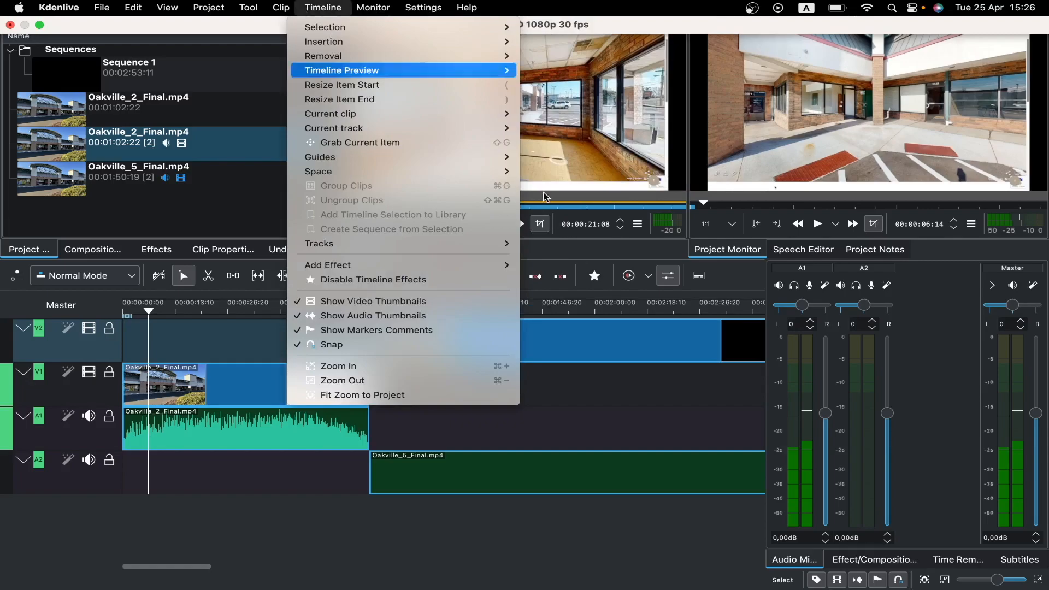
pyautogui.click(942, 378)
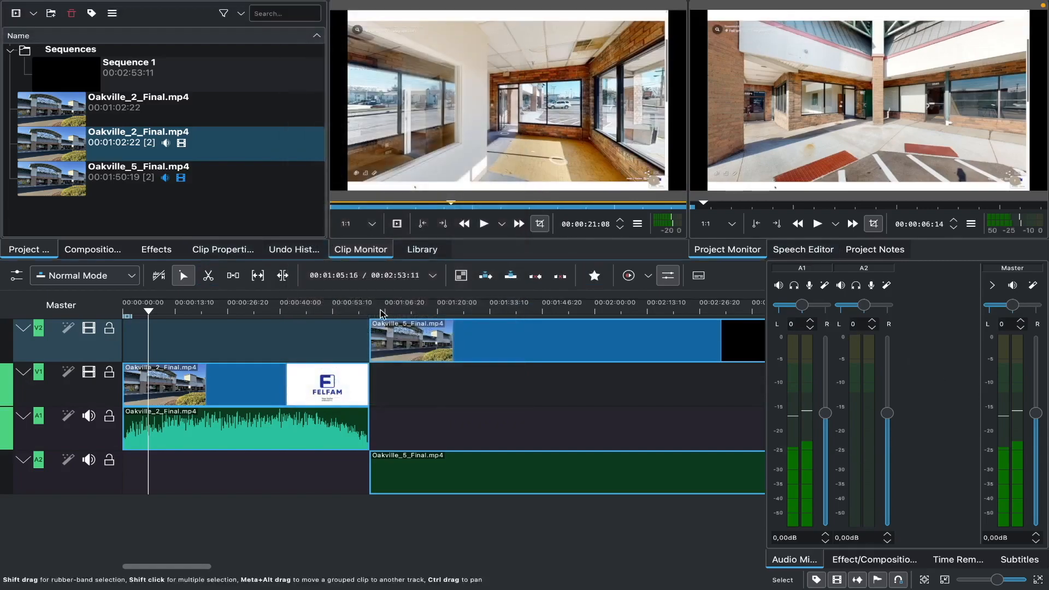
pyautogui.moveTo(848, 5)
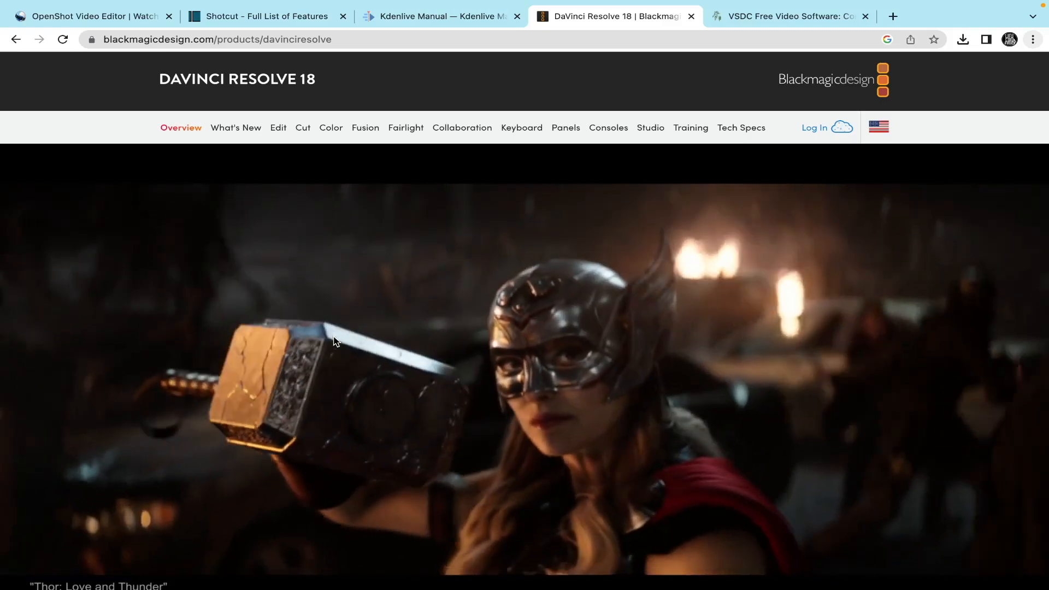
pyautogui.scroll(-2, 336, 341)
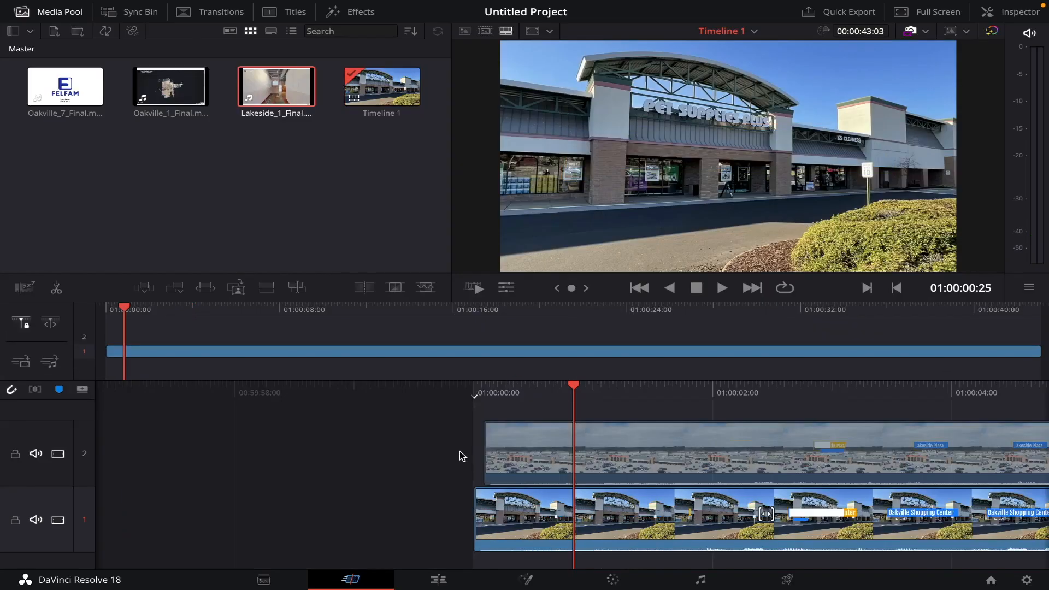
# Step: Slide the track 2 clip so it starts at the beginning of the timeline, then play the timeline
pyautogui.moveTo(462, 456); pyautogui.dragTo(476, 445)
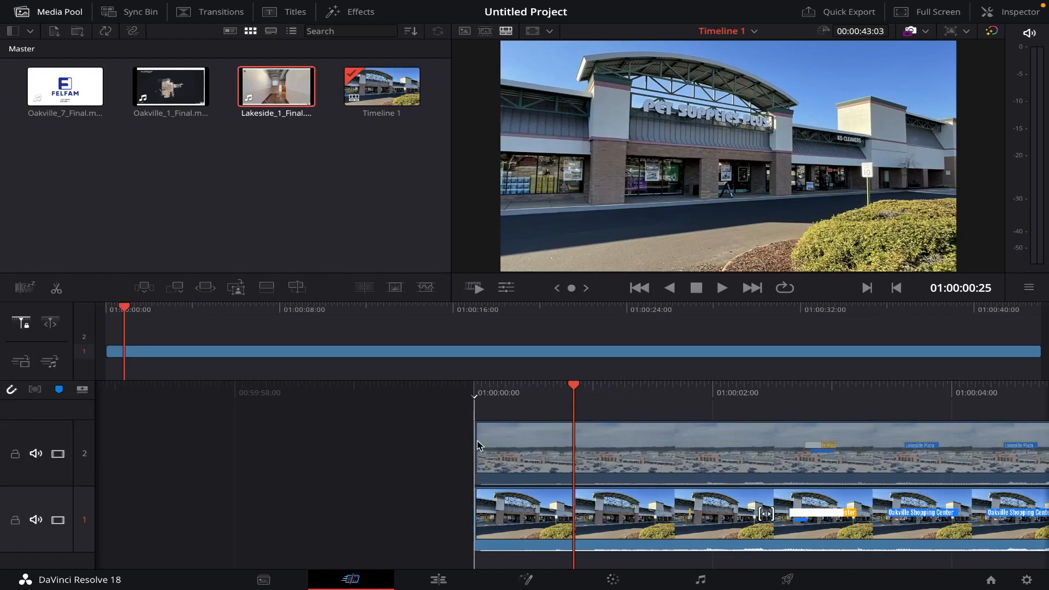
pyautogui.press('space')
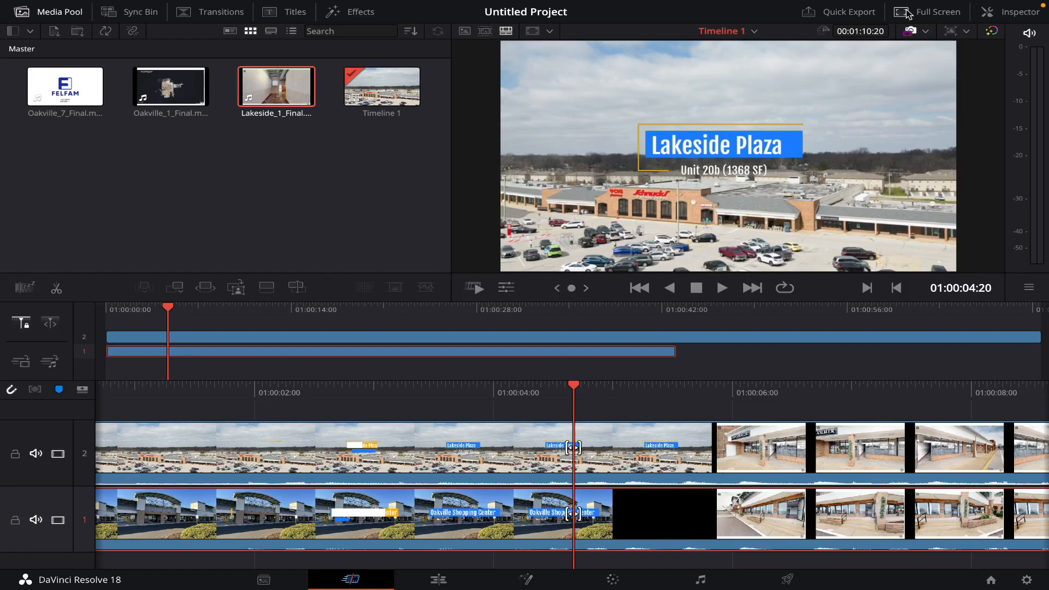
# Step: Open the Inspector for Oakville_7_Final.mp4 and review its video and audio settings
pyautogui.click(1013, 14)
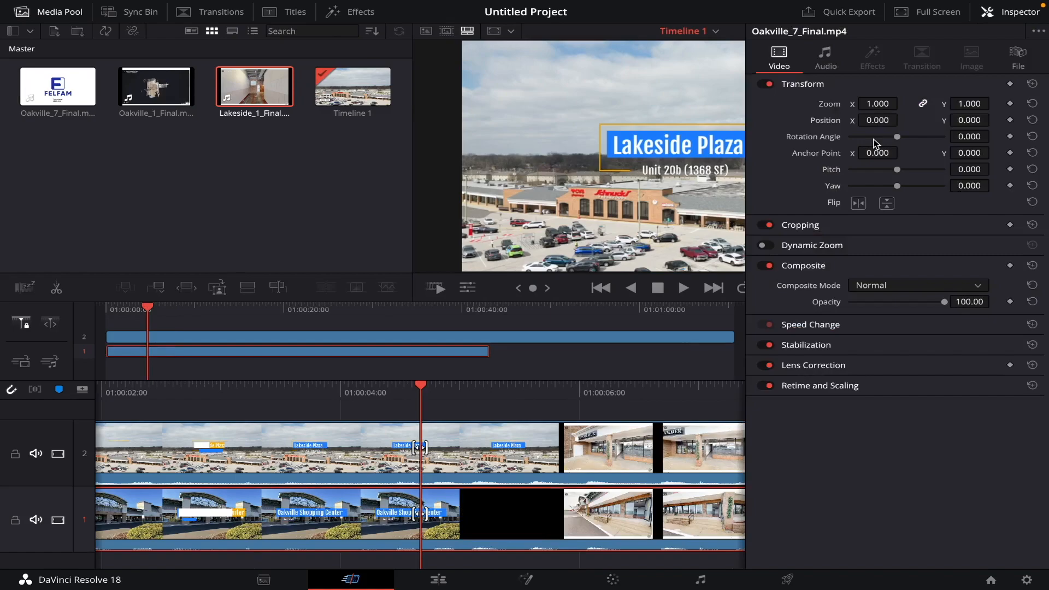
pyautogui.click(861, 249)
pyautogui.click(861, 249)
pyautogui.click(825, 61)
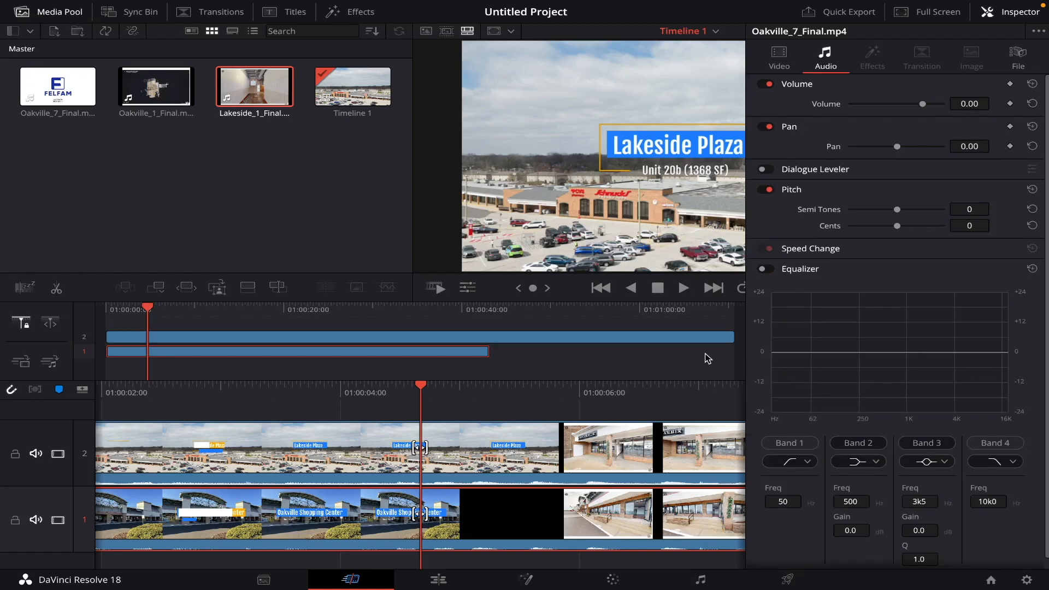
# Step: Switch through the Media, Cut and Edit pages to view the project in each workspace
pyautogui.click(261, 582)
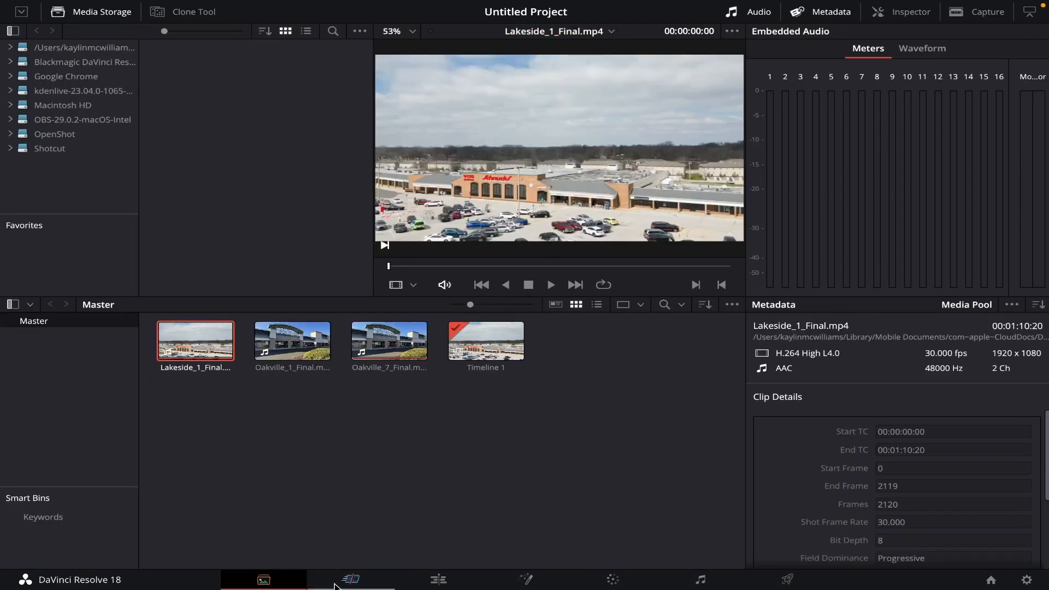
pyautogui.click(339, 582)
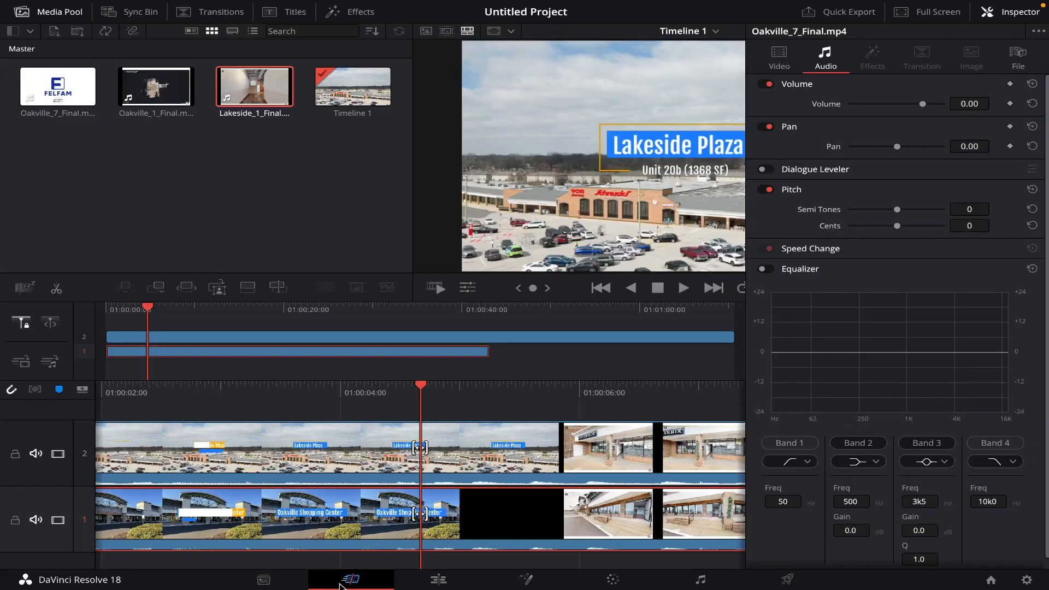
pyautogui.click(440, 581)
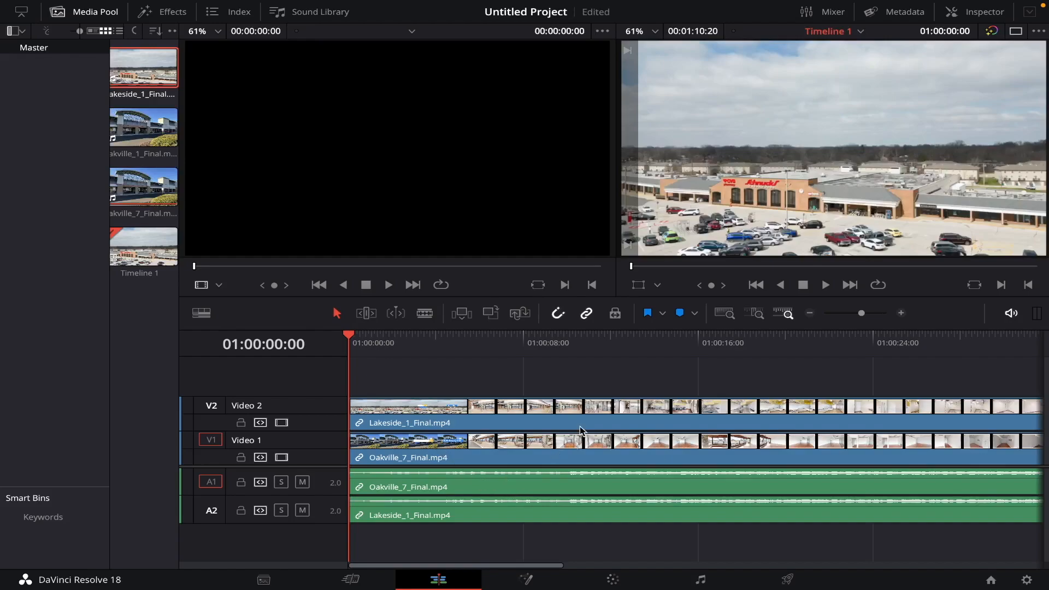
# Step: On the Fusion page, add a Text+ node merged into the clip's composition
pyautogui.click(538, 577)
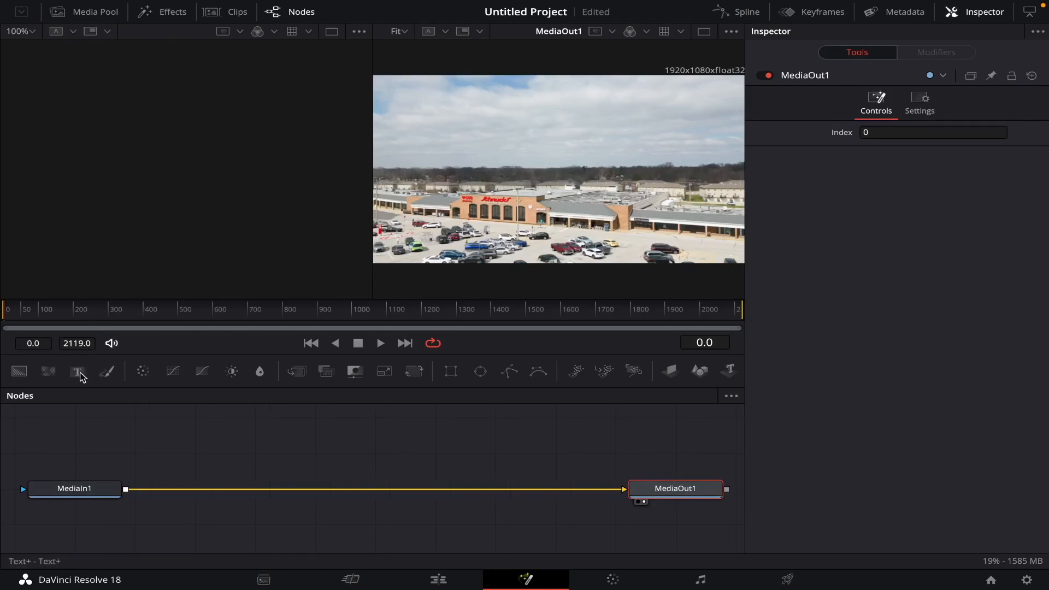
pyautogui.click(79, 373)
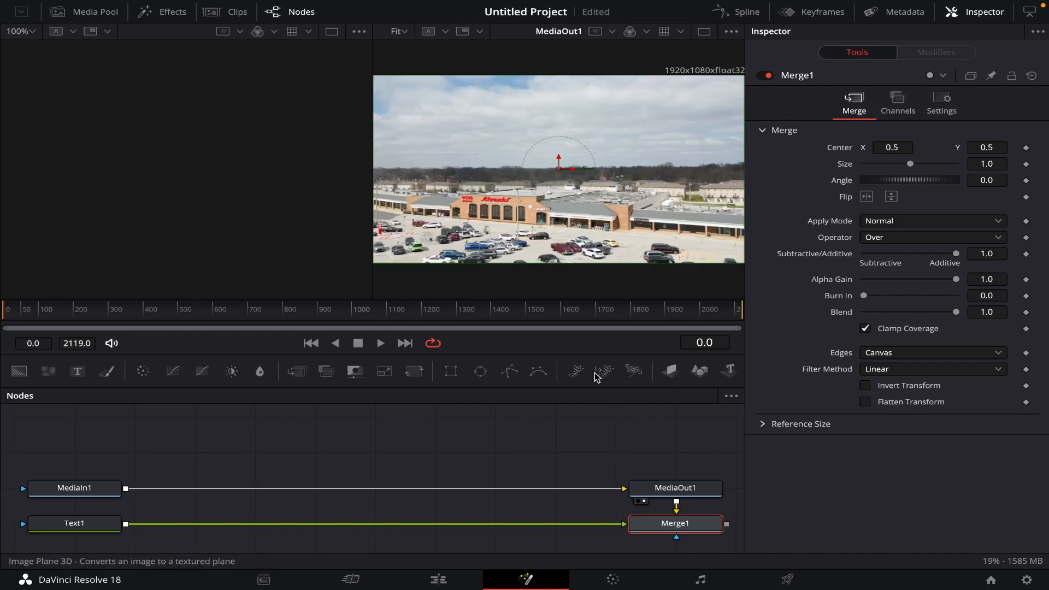
pyautogui.click(411, 374)
pyautogui.click(480, 373)
# Step: Visit the Color and Fairlight pages, then return to the Cut page
pyautogui.click(612, 581)
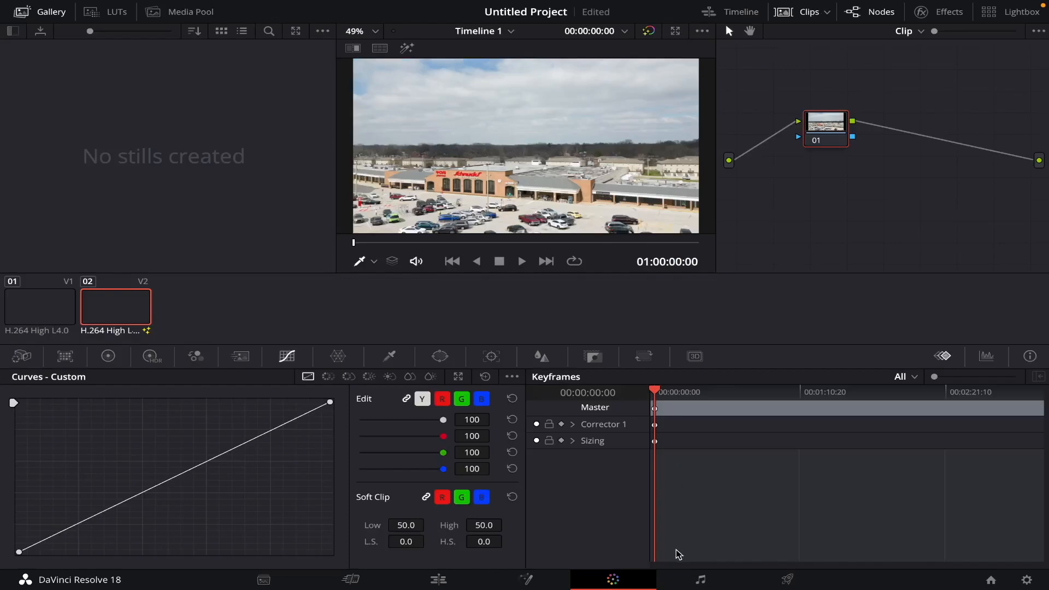
pyautogui.click(695, 582)
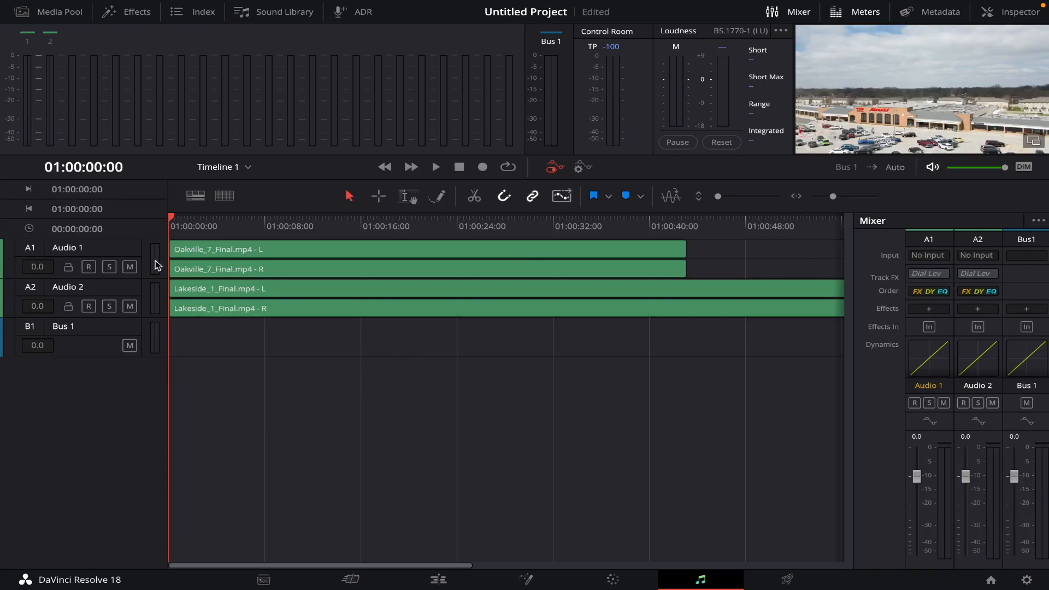
pyautogui.click(351, 580)
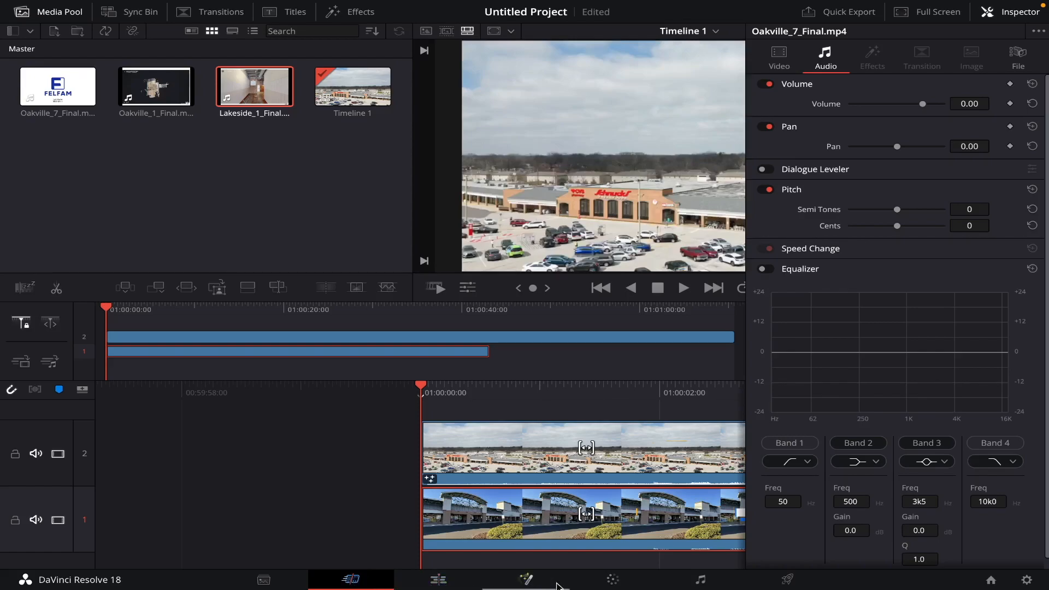
pyautogui.click(687, 583)
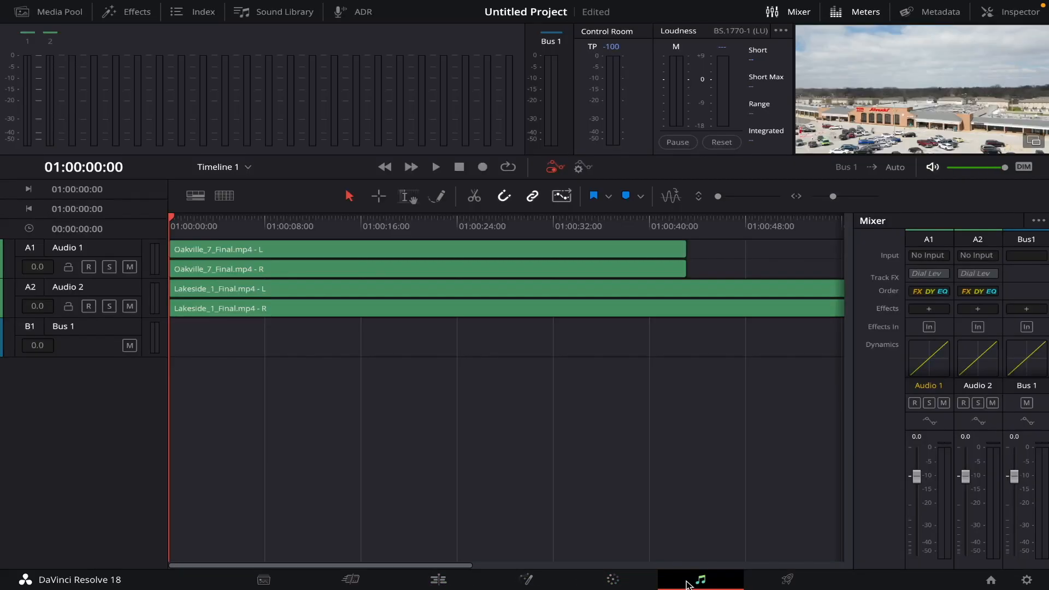
pyautogui.click(355, 583)
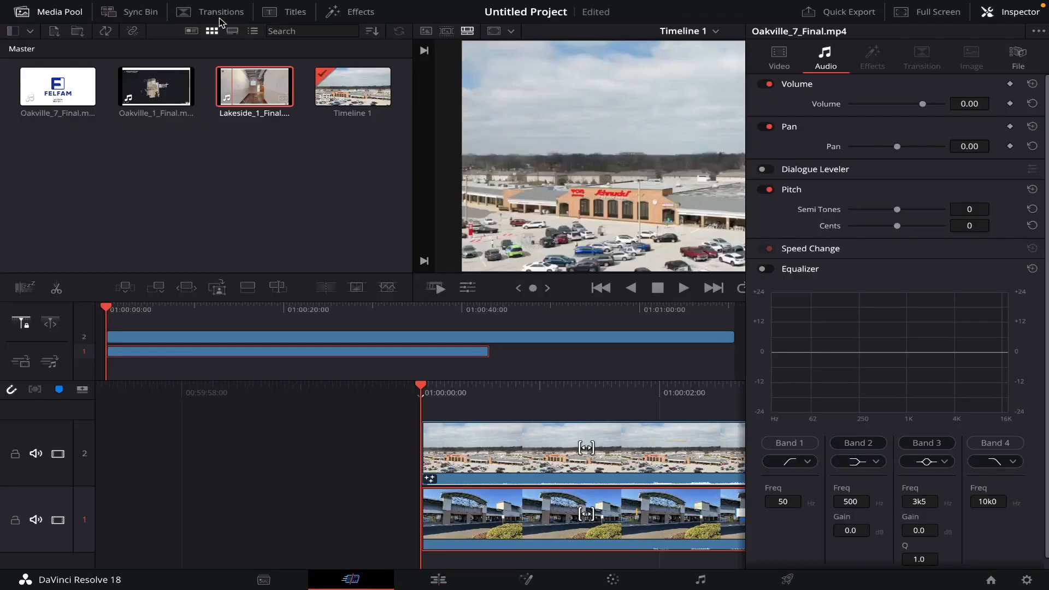
# Step: Browse the Transitions and Effects libraries on the Cut page
pyautogui.click(221, 13)
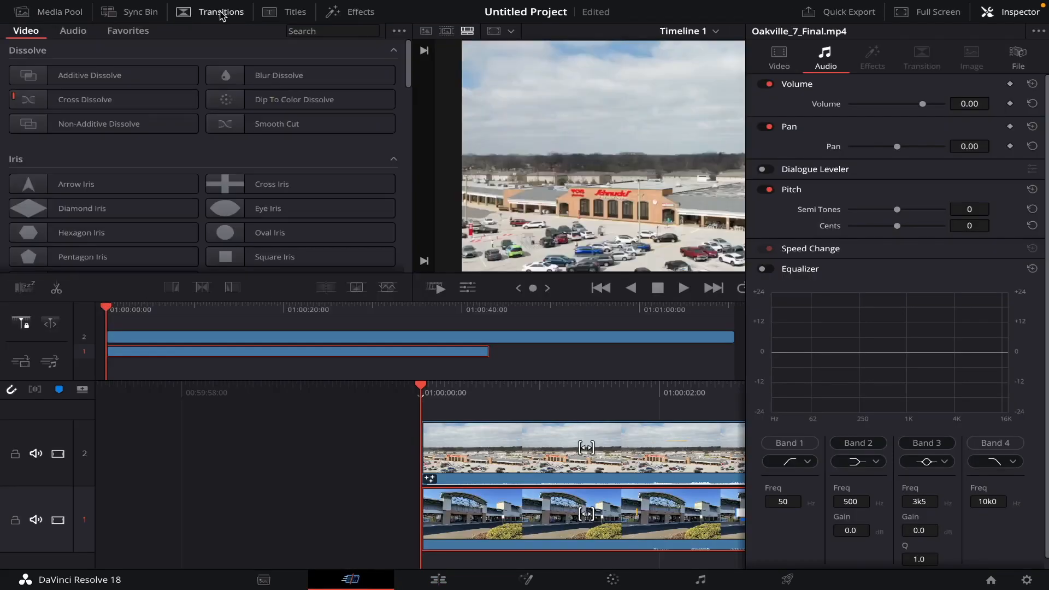
pyautogui.scroll(-2, 254, 154)
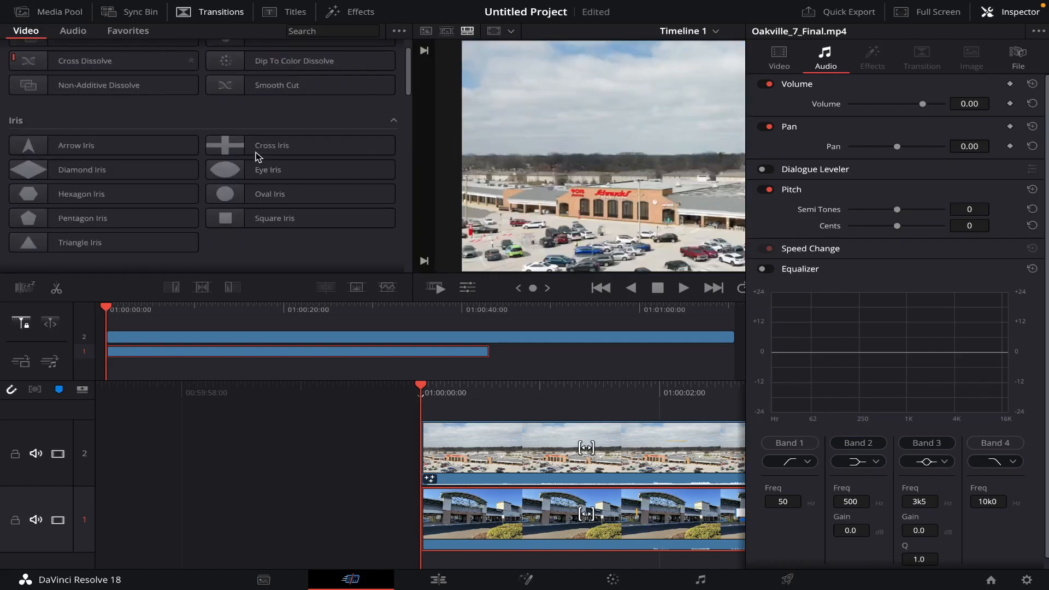
pyautogui.scroll(-2, 141, 232)
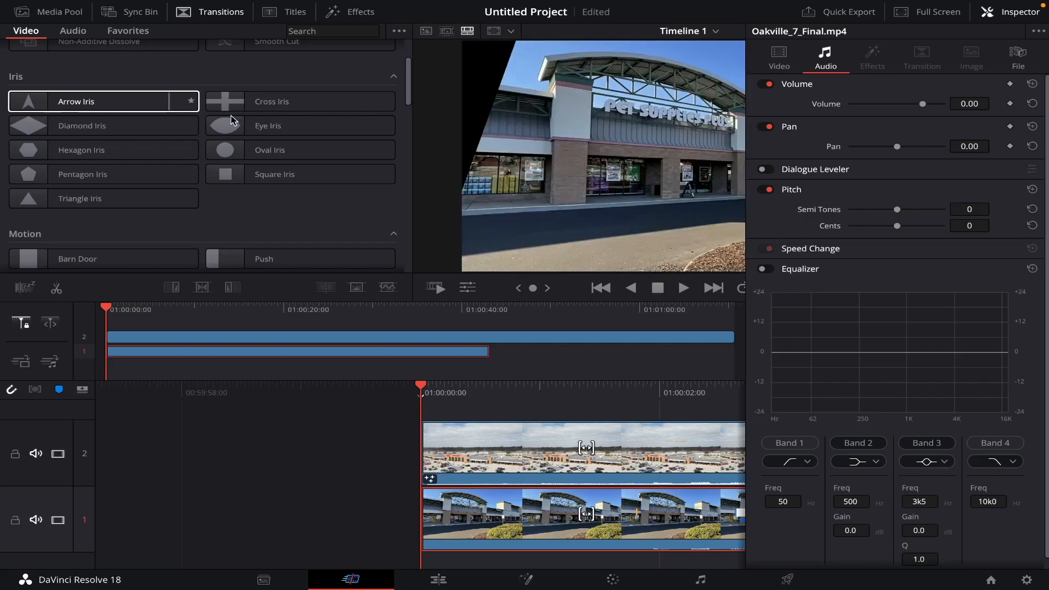
pyautogui.click(358, 11)
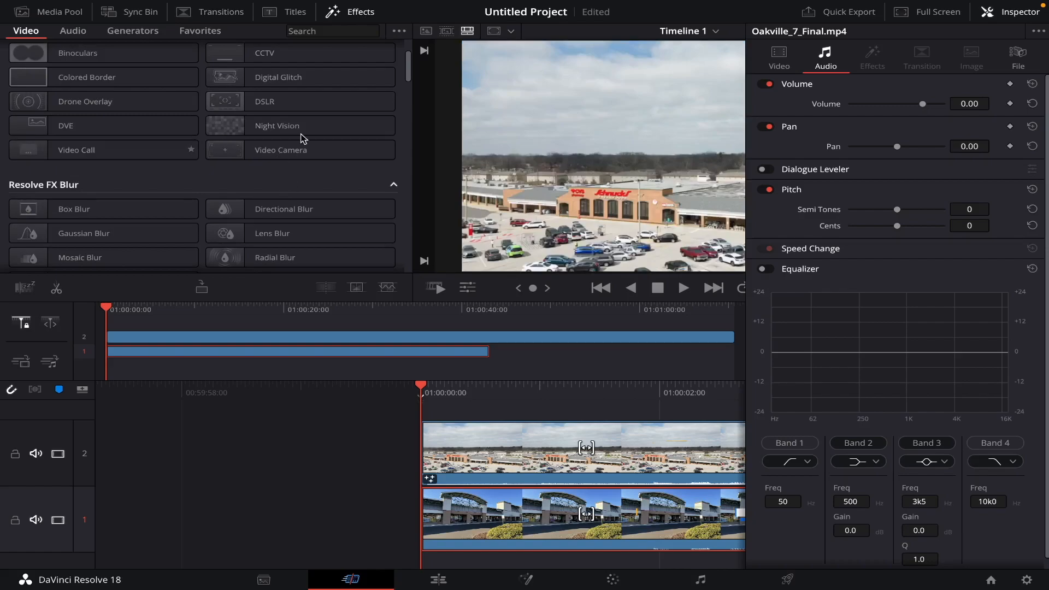
pyautogui.scroll(2, 300, 153)
pyautogui.scroll(1, 293, 183)
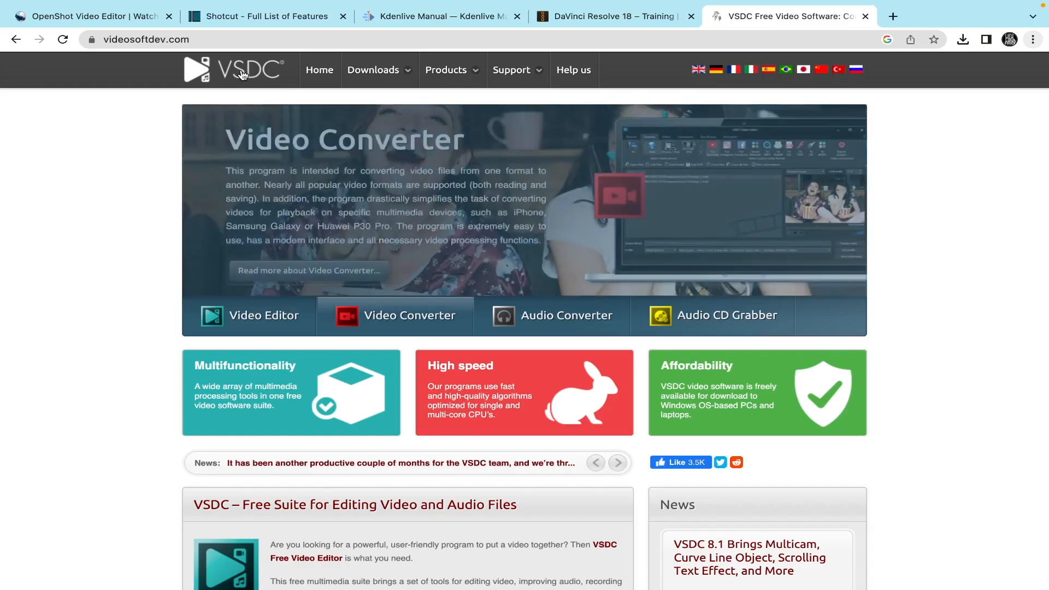
# Step: In the browser, scroll through the VSDC homepage to review the free video editor's features
pyautogui.scroll(-1, 258, 159)
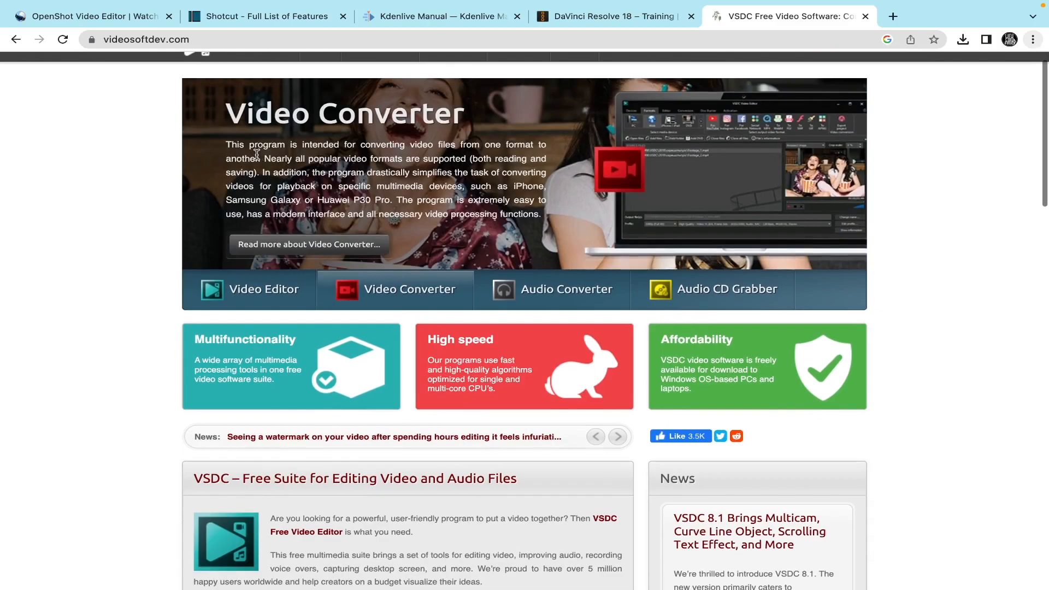
pyautogui.scroll(-4, 298, 215)
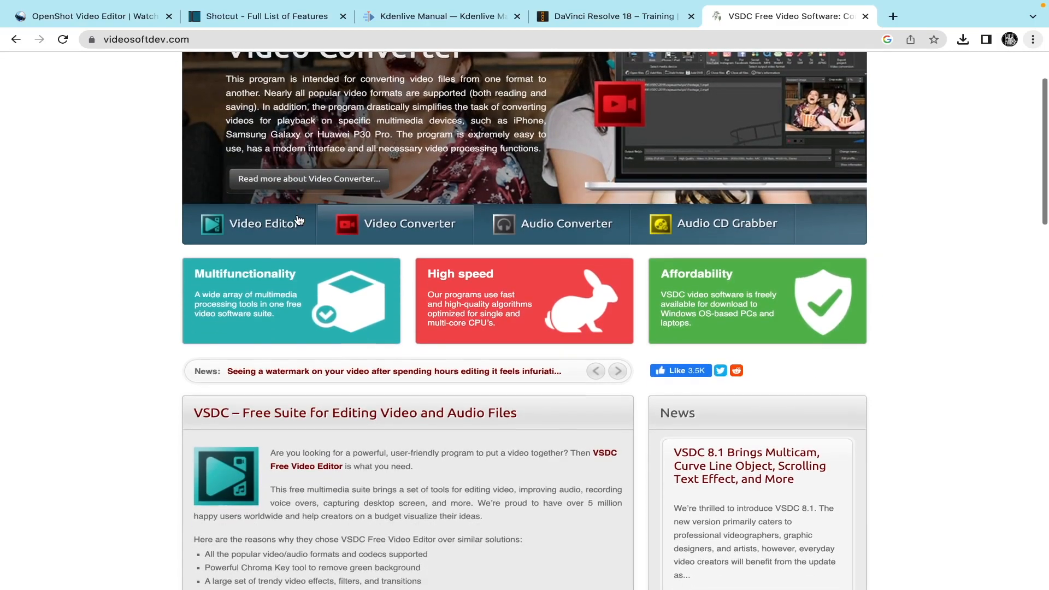
pyautogui.scroll(-1, 297, 220)
pyautogui.scroll(5, 300, 218)
pyautogui.scroll(1, 304, 239)
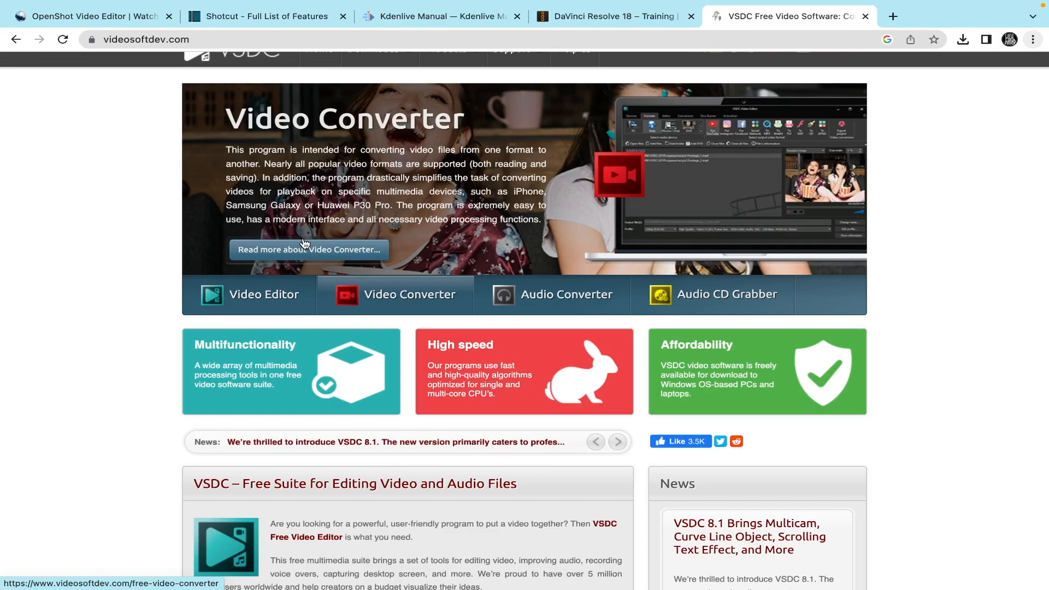
pyautogui.scroll(-4, 304, 243)
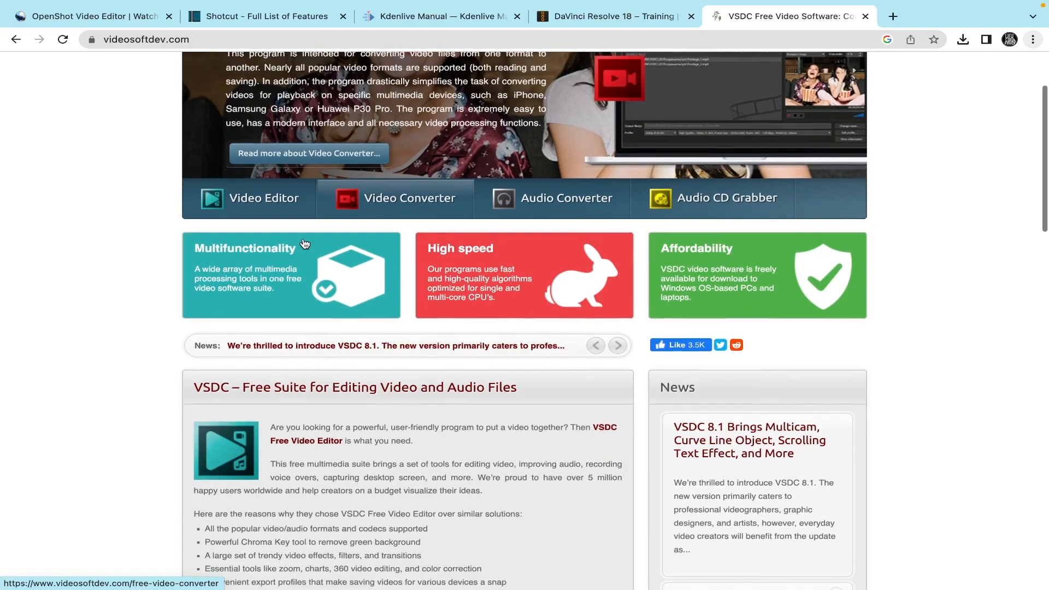
pyautogui.scroll(-3, 303, 239)
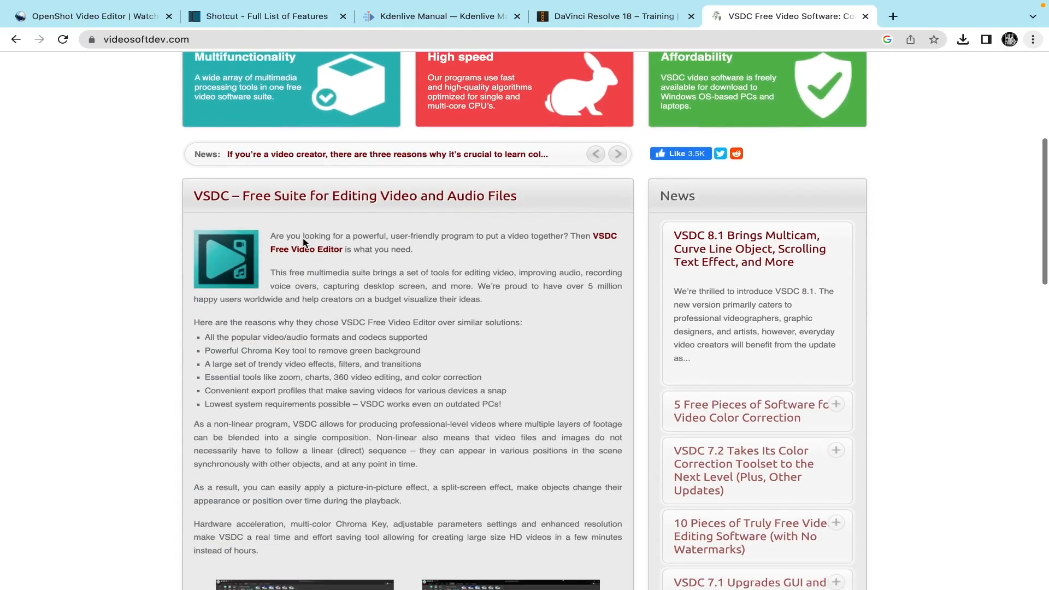
pyautogui.scroll(-1, 304, 242)
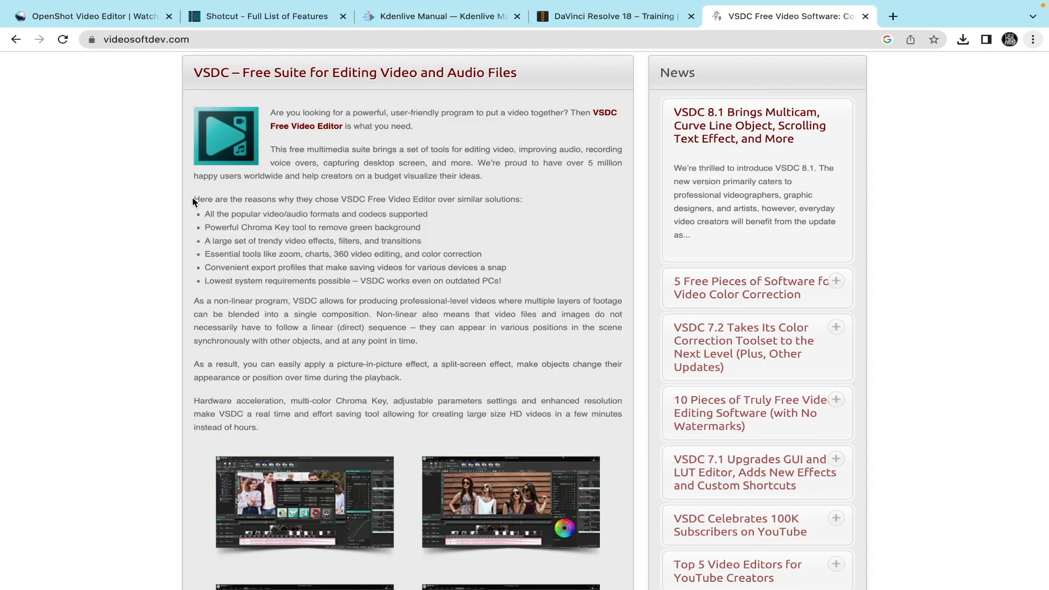
pyautogui.scroll(-7, 192, 201)
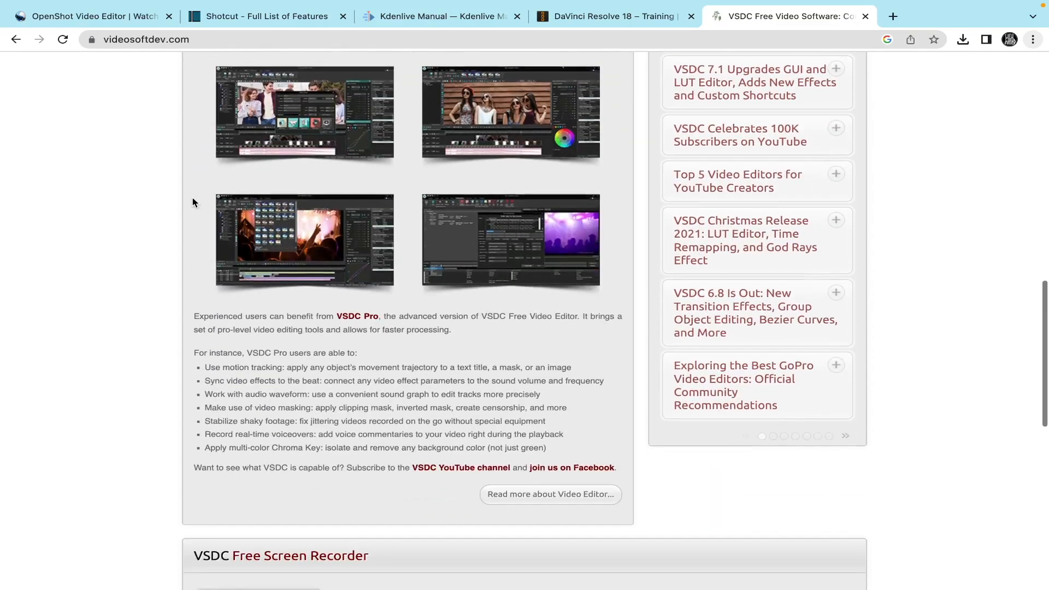
pyautogui.scroll(-4, 192, 201)
pyautogui.scroll(-4, 257, 203)
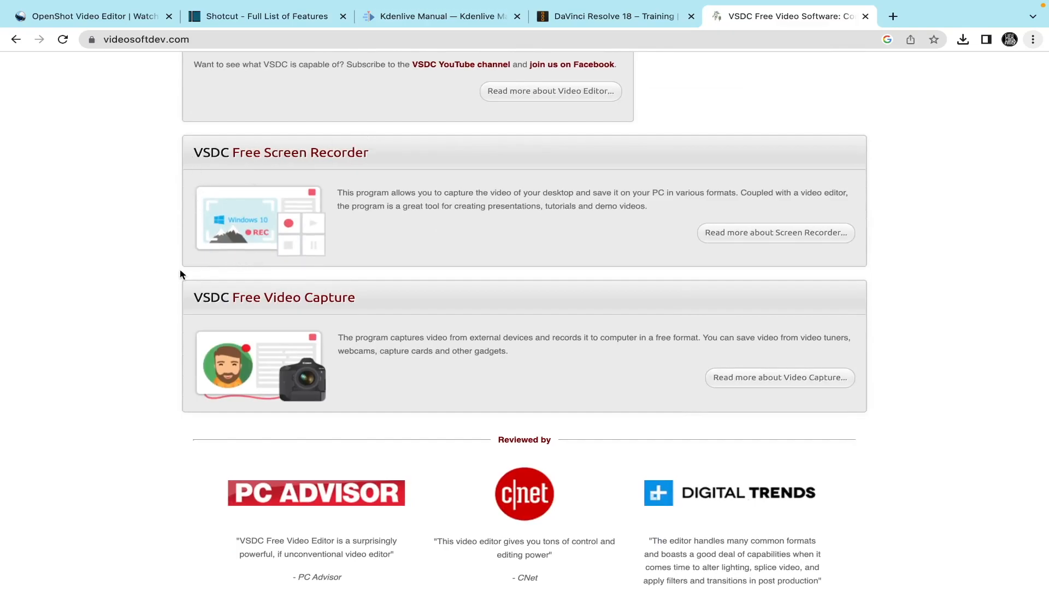
pyautogui.scroll(2, 169, 273)
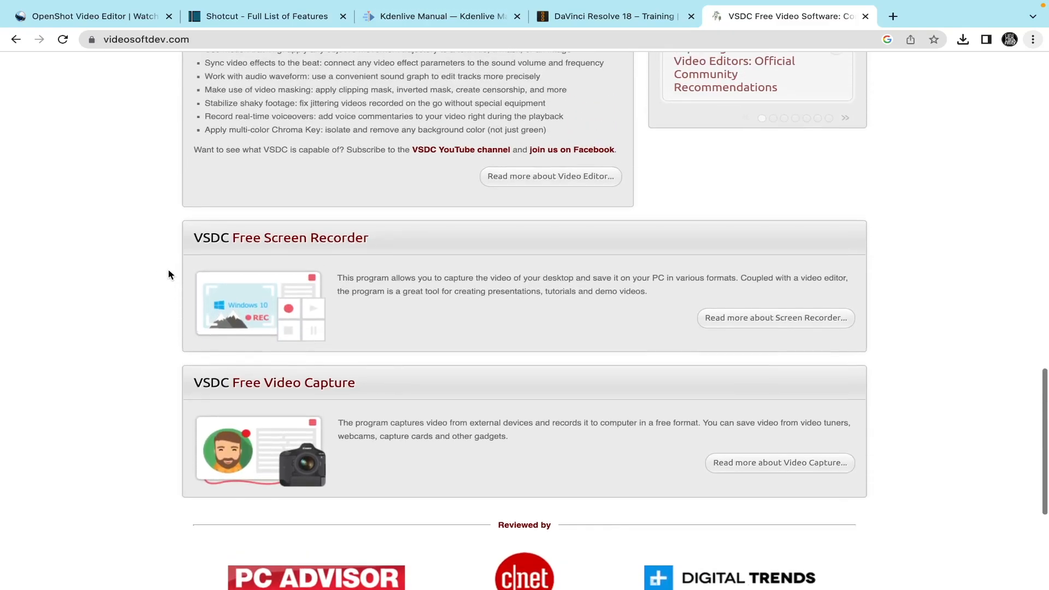
pyautogui.scroll(3, 169, 274)
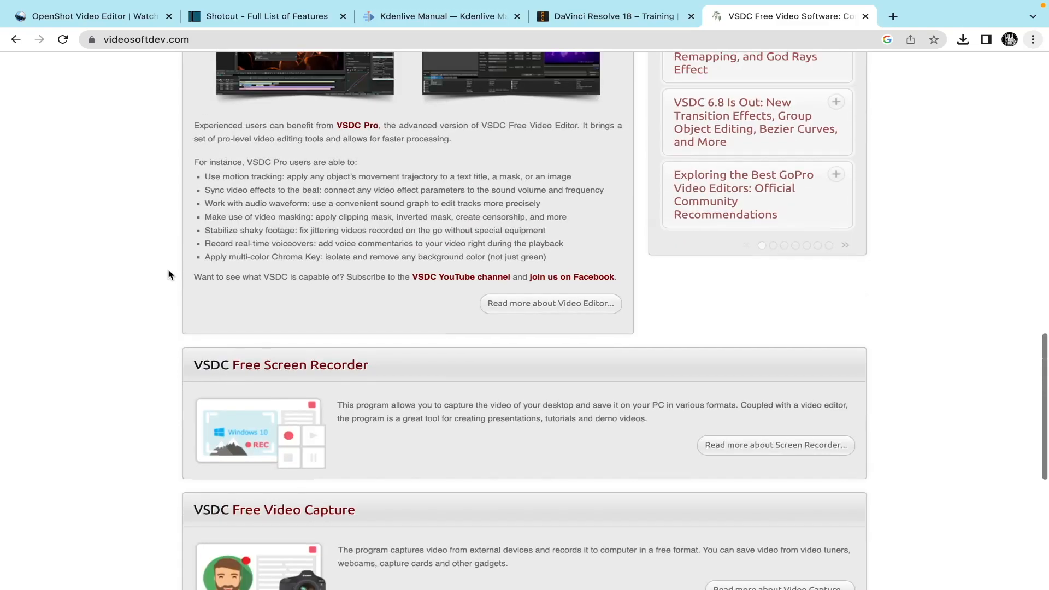
pyautogui.scroll(15, 169, 274)
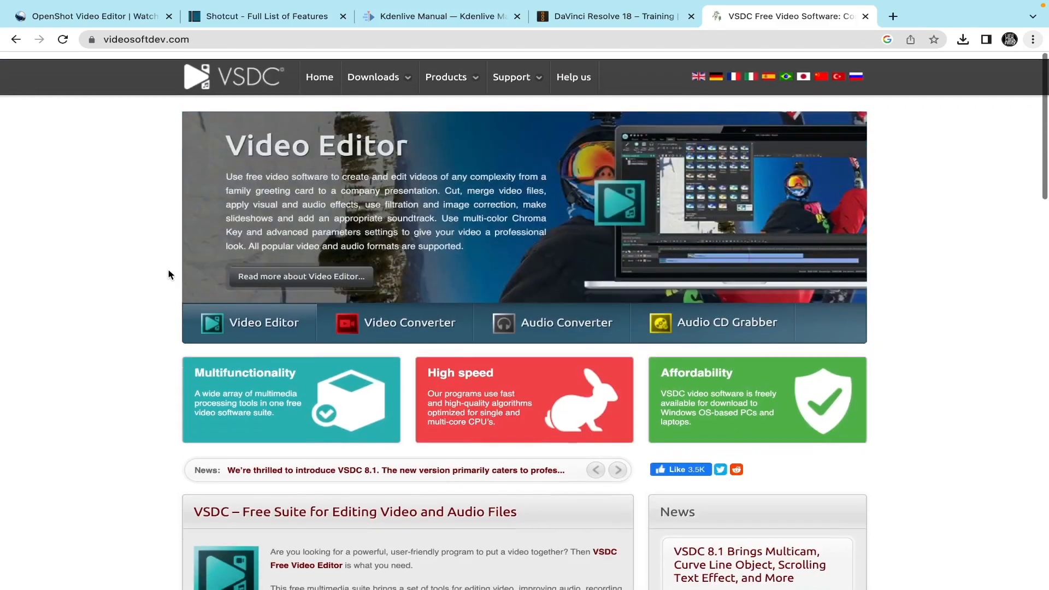
# Step: Open the VSDC Video Editor help user manual page from the site's support section
pyautogui.moveTo(467, 69)
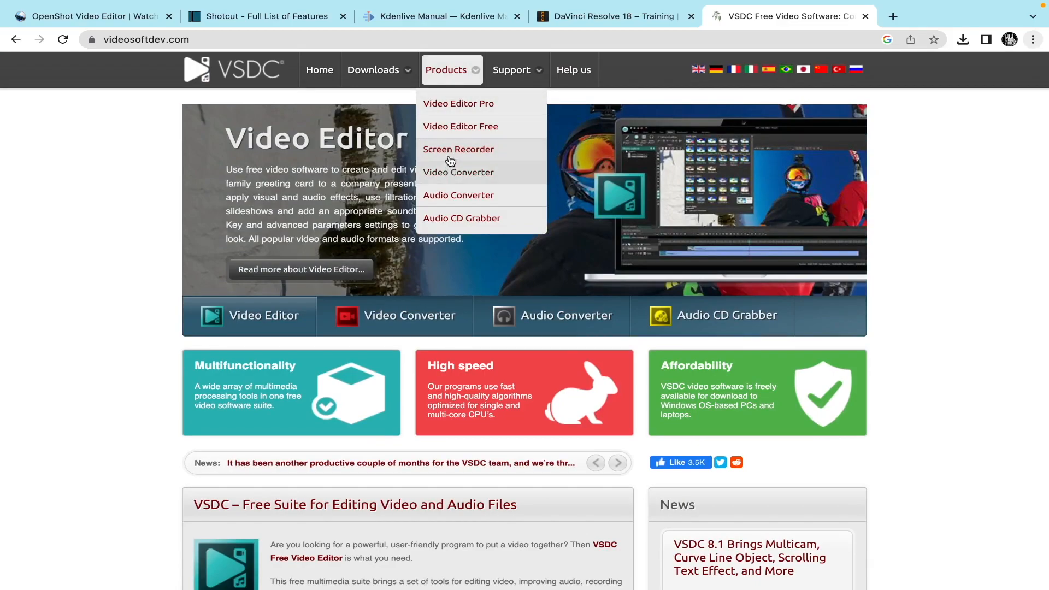
pyautogui.moveTo(520, 79)
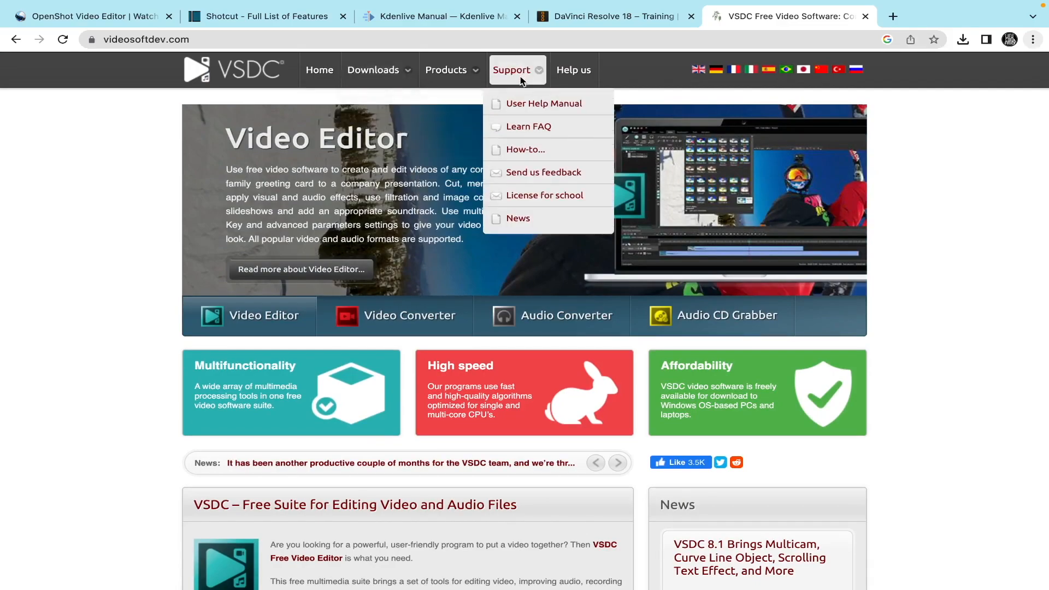
pyautogui.click(544, 106)
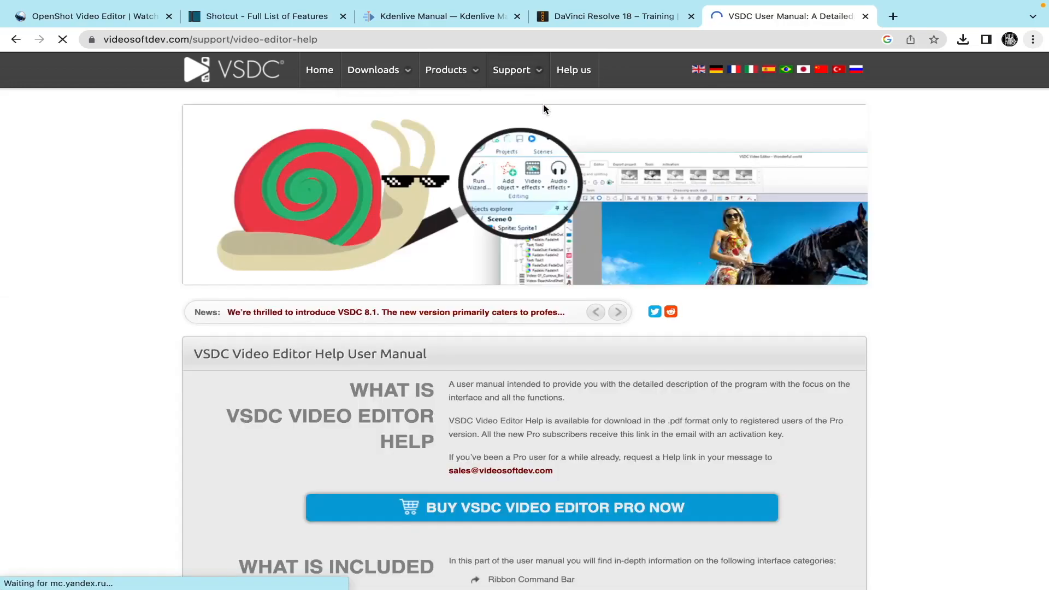
# Step: Scroll through the help user manual page to review what the VSDC manual covers
pyautogui.scroll(-3, 587, 251)
pyautogui.scroll(-3, 586, 256)
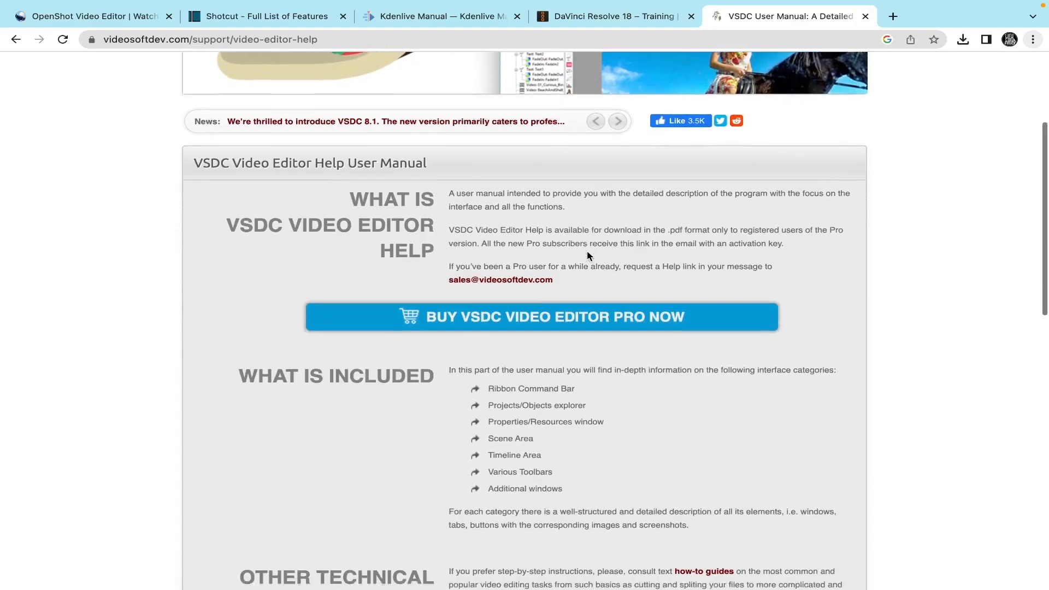
pyautogui.scroll(-2, 587, 252)
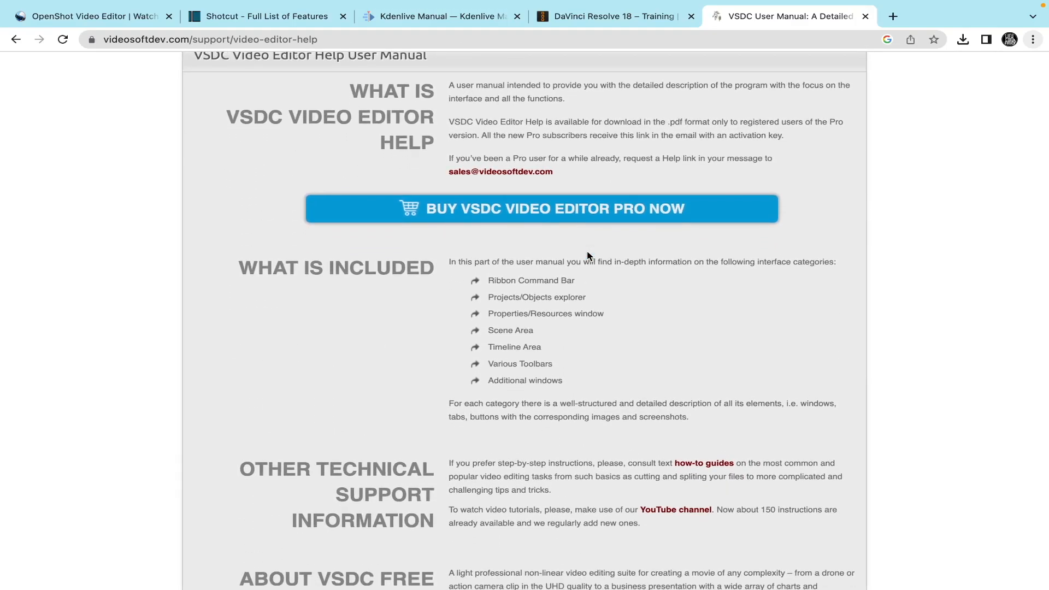
pyautogui.scroll(-2, 587, 256)
pyautogui.scroll(3, 586, 256)
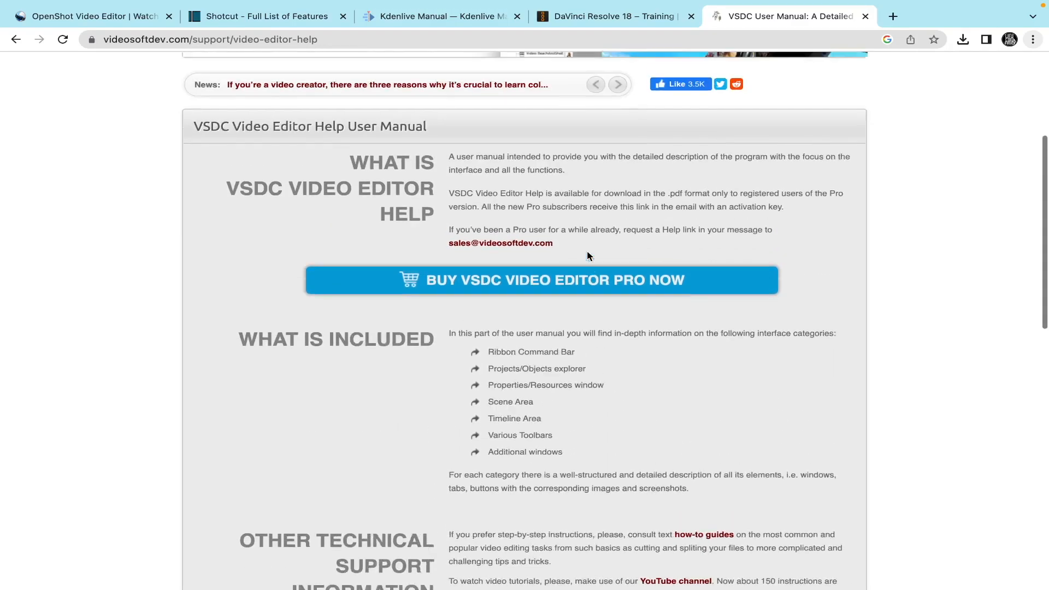
pyautogui.scroll(4, 521, 246)
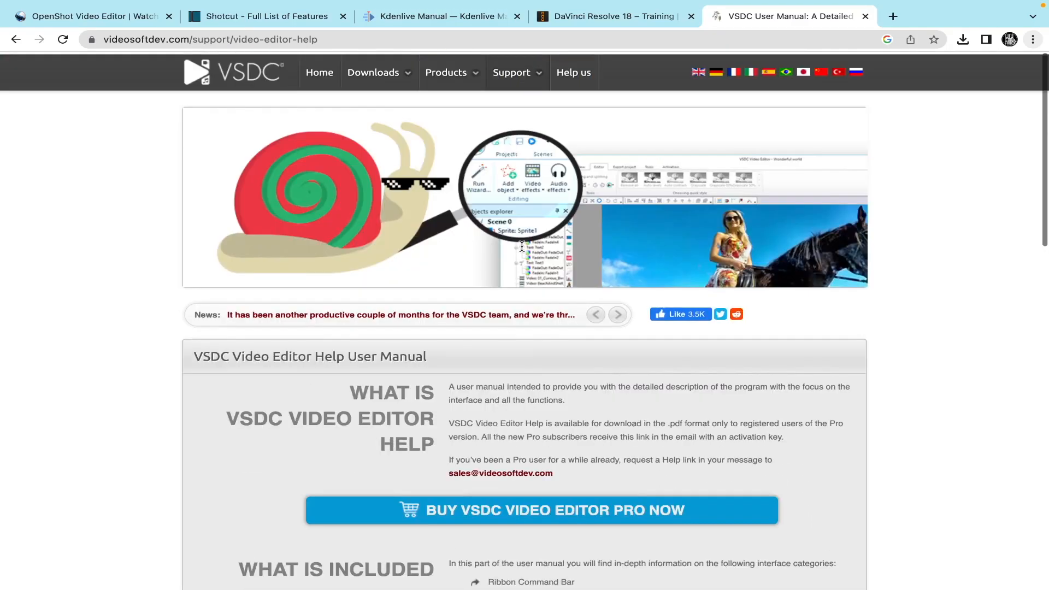
# Step: Return to the VSDC homepage and scroll through the VSDC Pro feature list
pyautogui.click(320, 82)
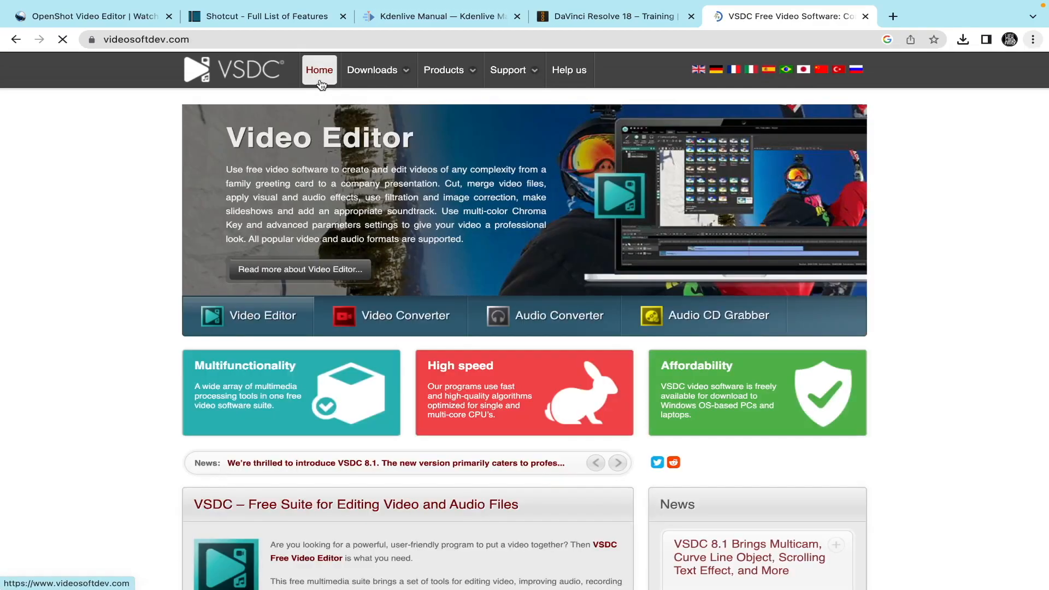
pyautogui.scroll(-15, 438, 319)
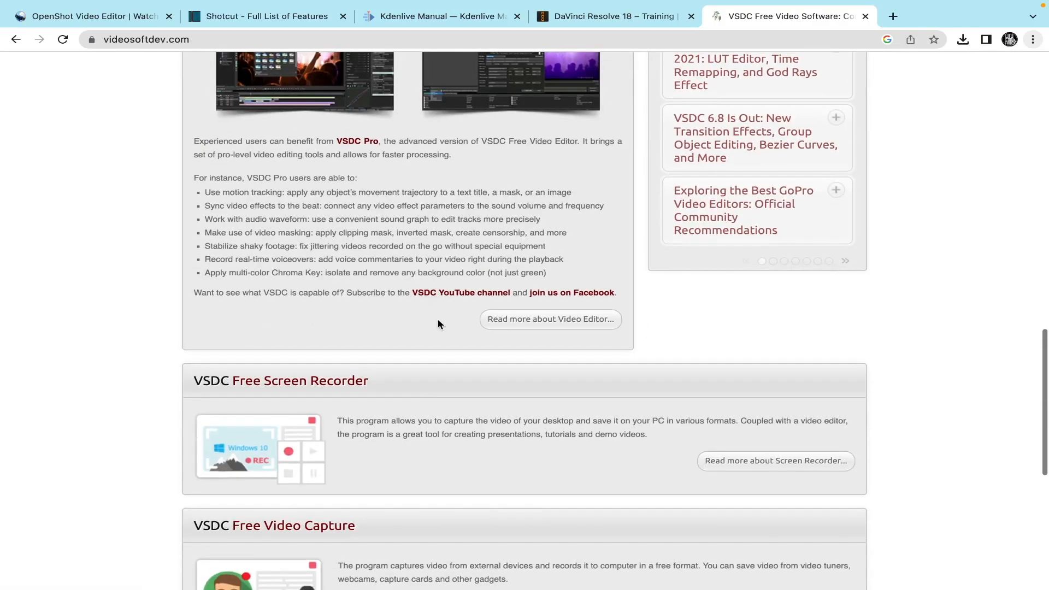
pyautogui.scroll(2, 437, 319)
pyautogui.scroll(2, 437, 322)
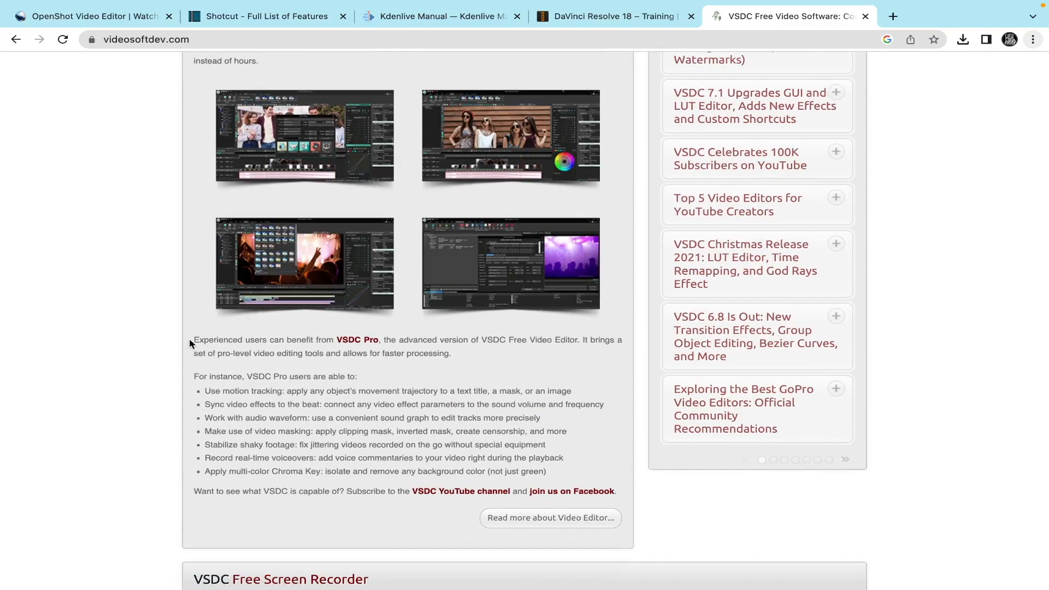
pyautogui.scroll(1, 189, 339)
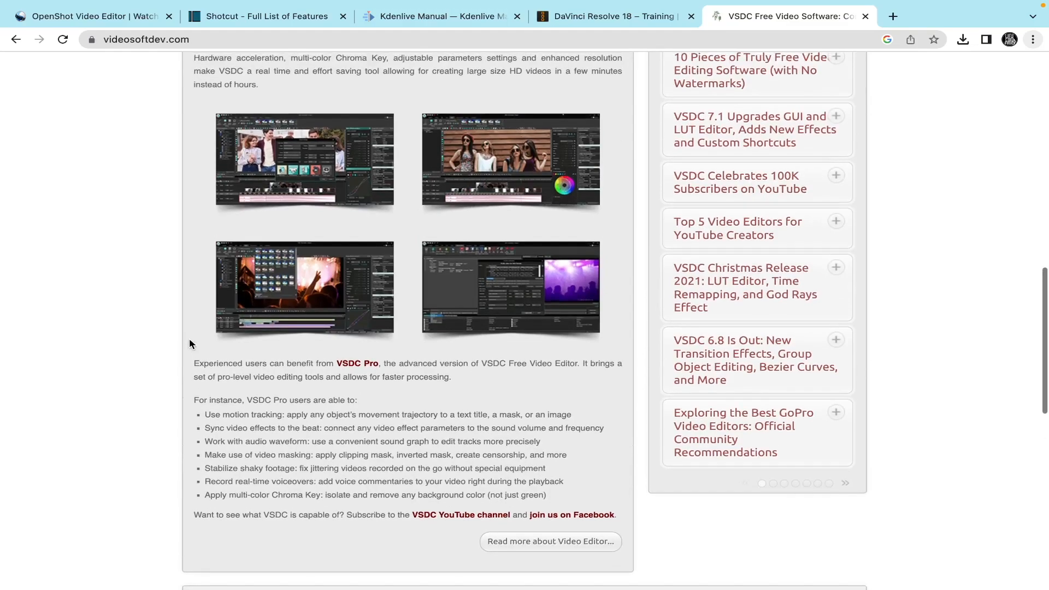